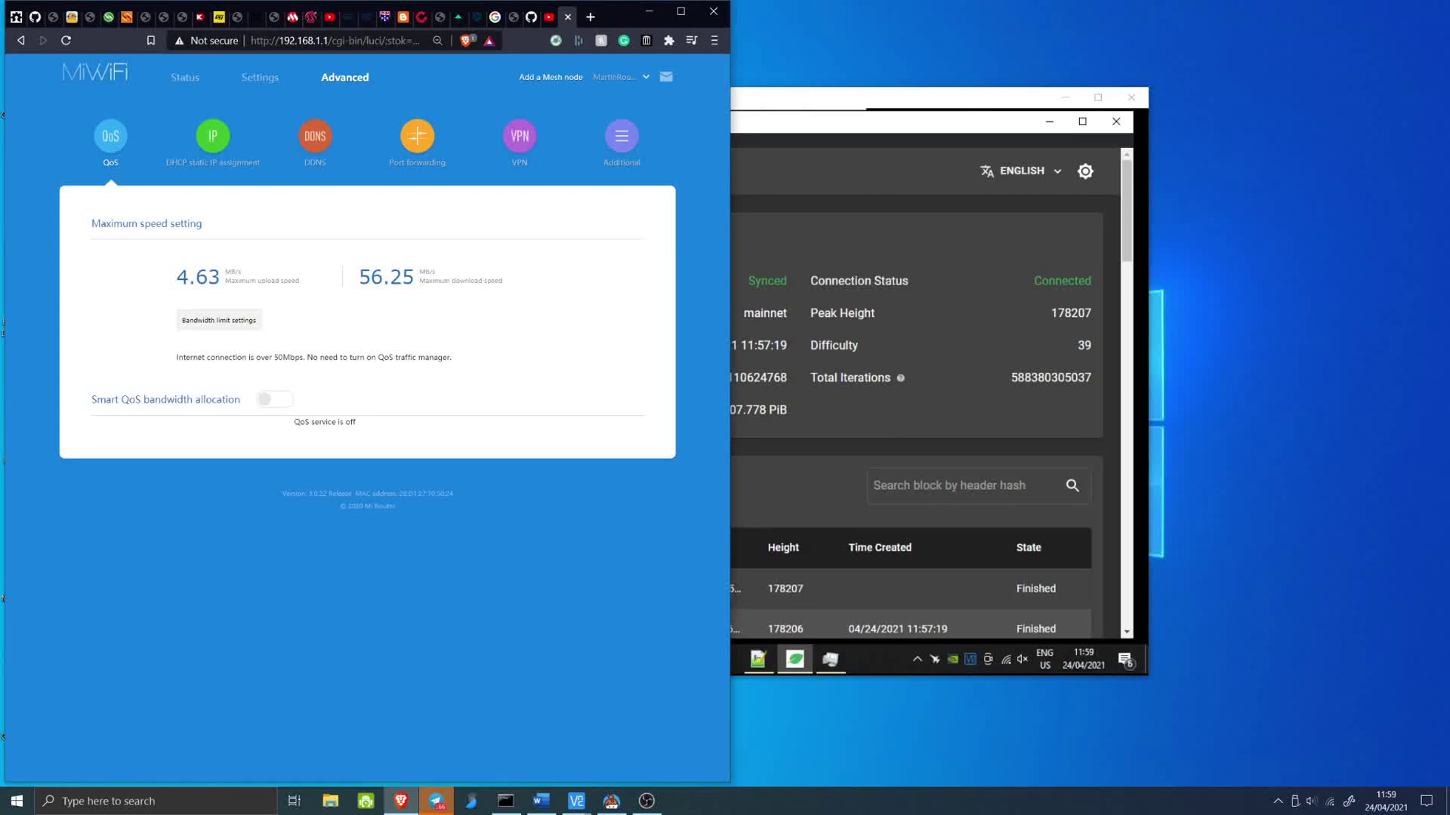
Bring the VNC Viewer window forward, check the Chia full node status and place the window beside the router page
{"action": "left_click", "coordinate": [576, 801]}
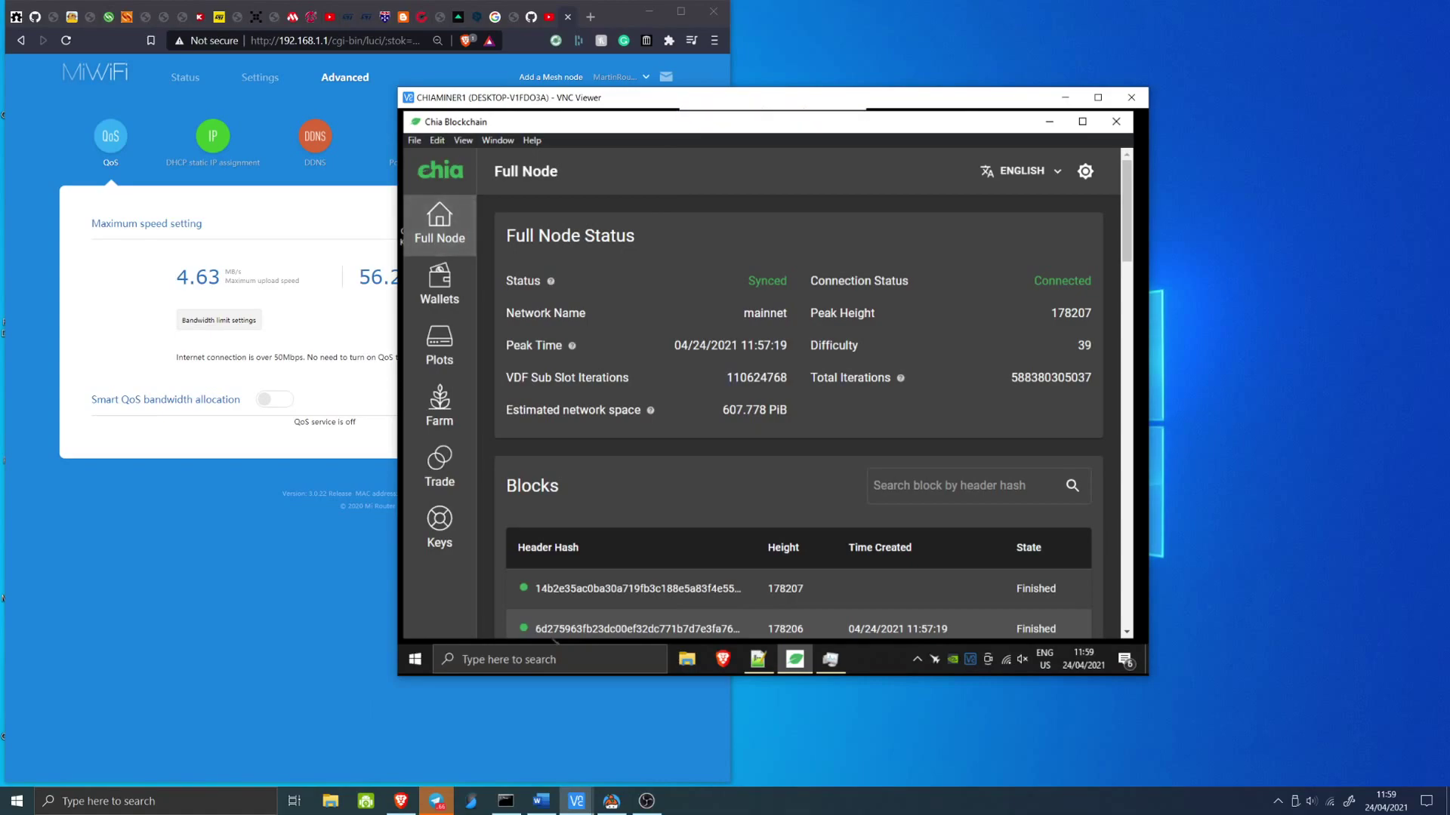
{"action": "left_click_drag", "start_coordinate": [748, 281], "coordinate": [786, 281]}
{"action": "left_click", "coordinate": [767, 281]}
{"action": "scroll", "coordinate": [798, 415], "scroll_direction": "down", "scroll_amount": 5}
{"action": "scroll", "coordinate": [798, 416], "scroll_direction": "up", "scroll_amount": 5}
{"action": "scroll", "coordinate": [801, 423], "scroll_direction": "down", "scroll_amount": 10}
{"action": "scroll", "coordinate": [800, 423], "scroll_direction": "up", "scroll_amount": 10}
{"action": "left_click_drag", "start_coordinate": [805, 101], "coordinate": [1049, 106]}
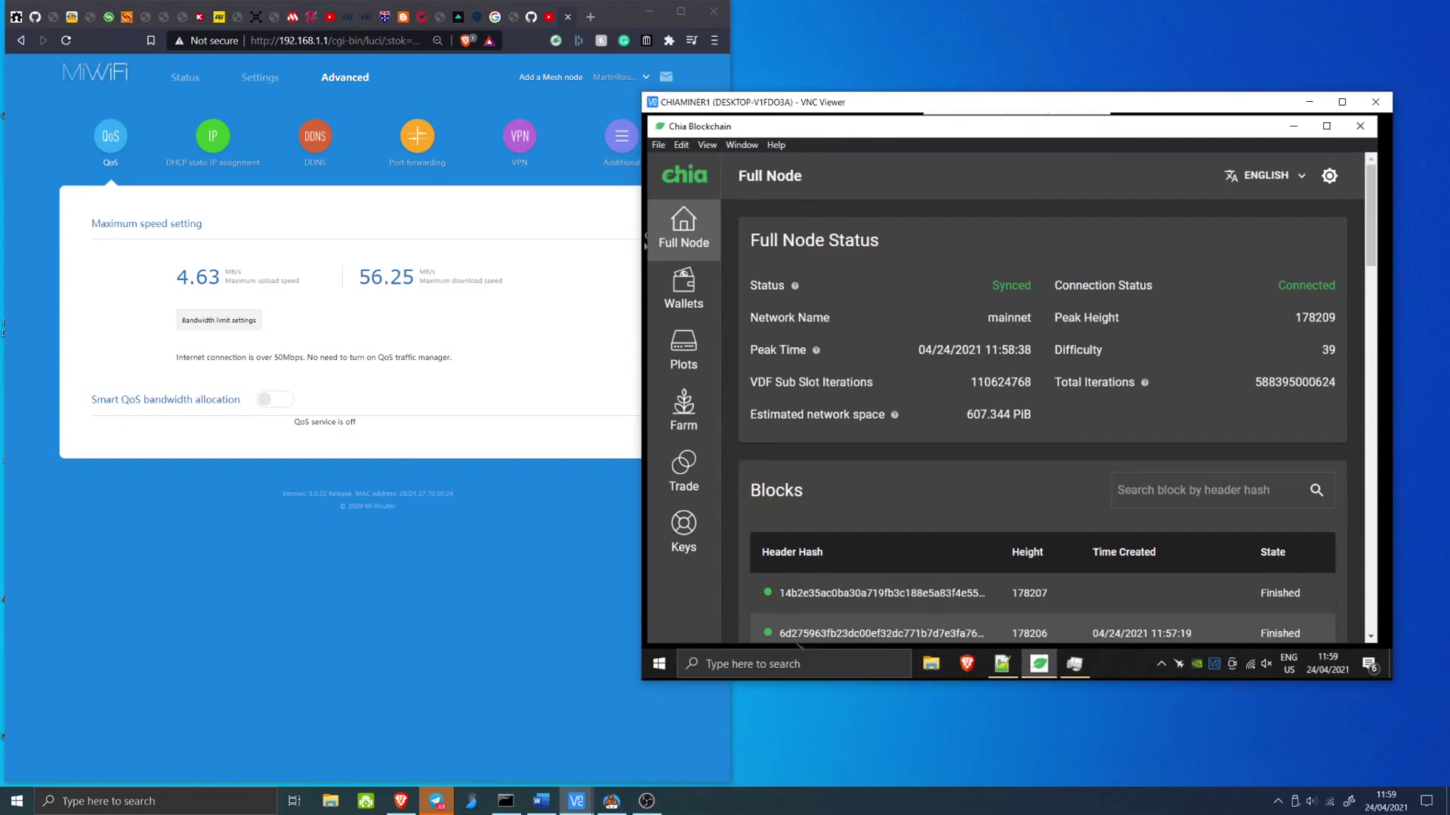
{"action": "scroll", "coordinate": [1042, 423], "scroll_direction": "down", "scroll_amount": 4}
{"action": "scroll", "coordinate": [1042, 422], "scroll_direction": "up", "scroll_amount": 4}
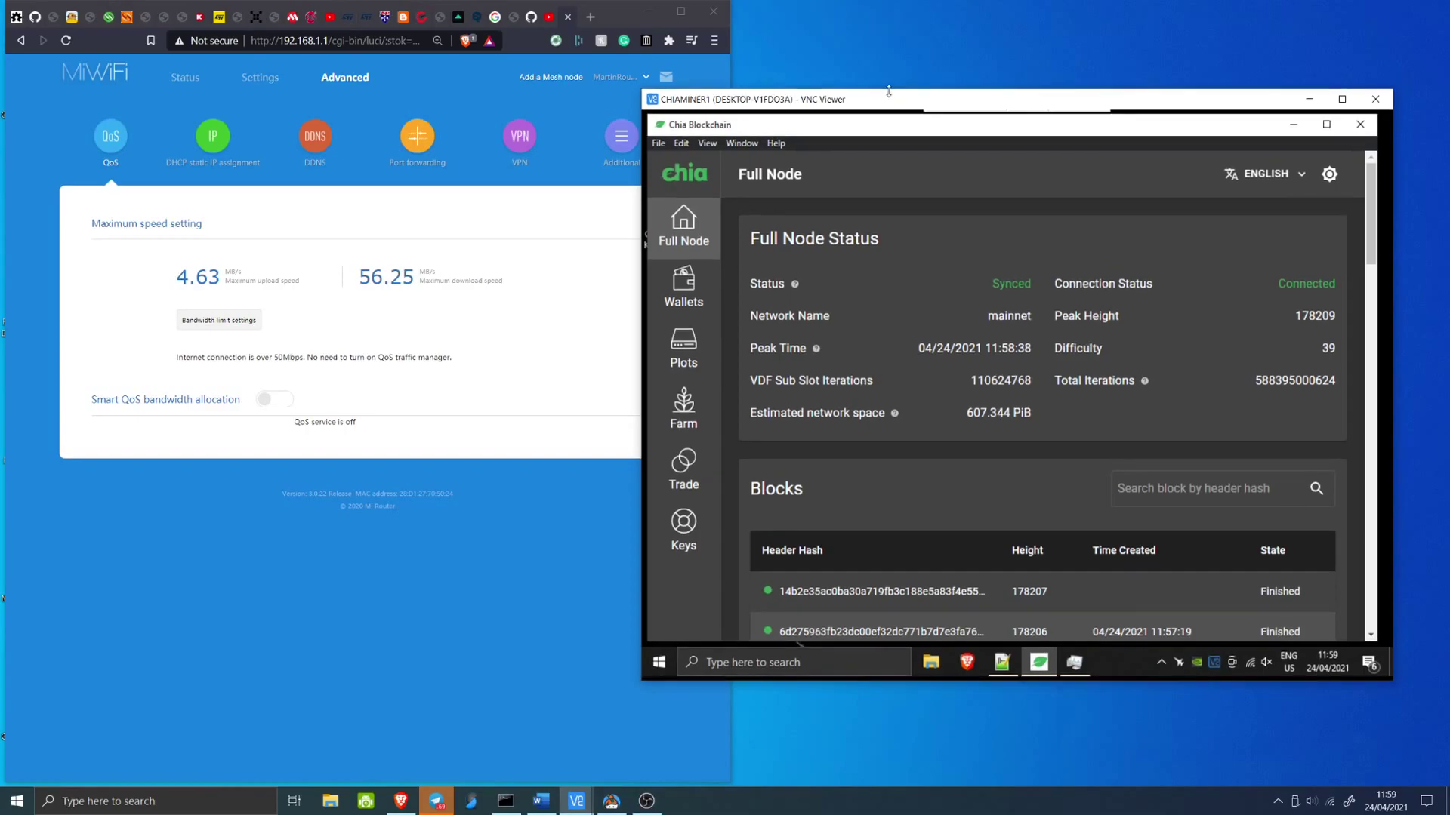
{"action": "left_click_drag", "start_coordinate": [861, 102], "coordinate": [909, 71]}
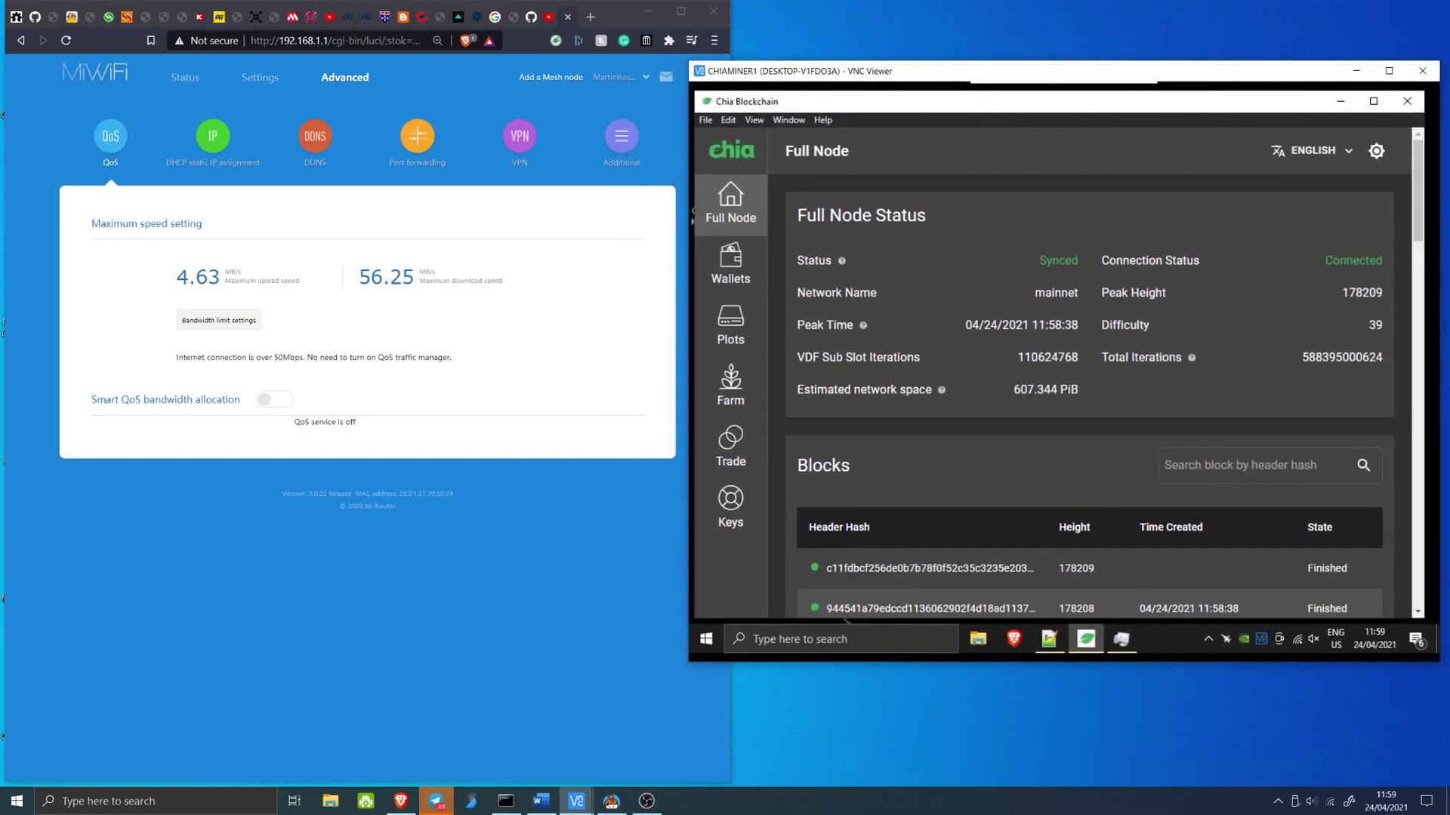
Examine the Chia node's peer connections and their ports, and move the remote window clear of the router page
{"action": "scroll", "coordinate": [1106, 388], "scroll_direction": "down", "scroll_amount": 10}
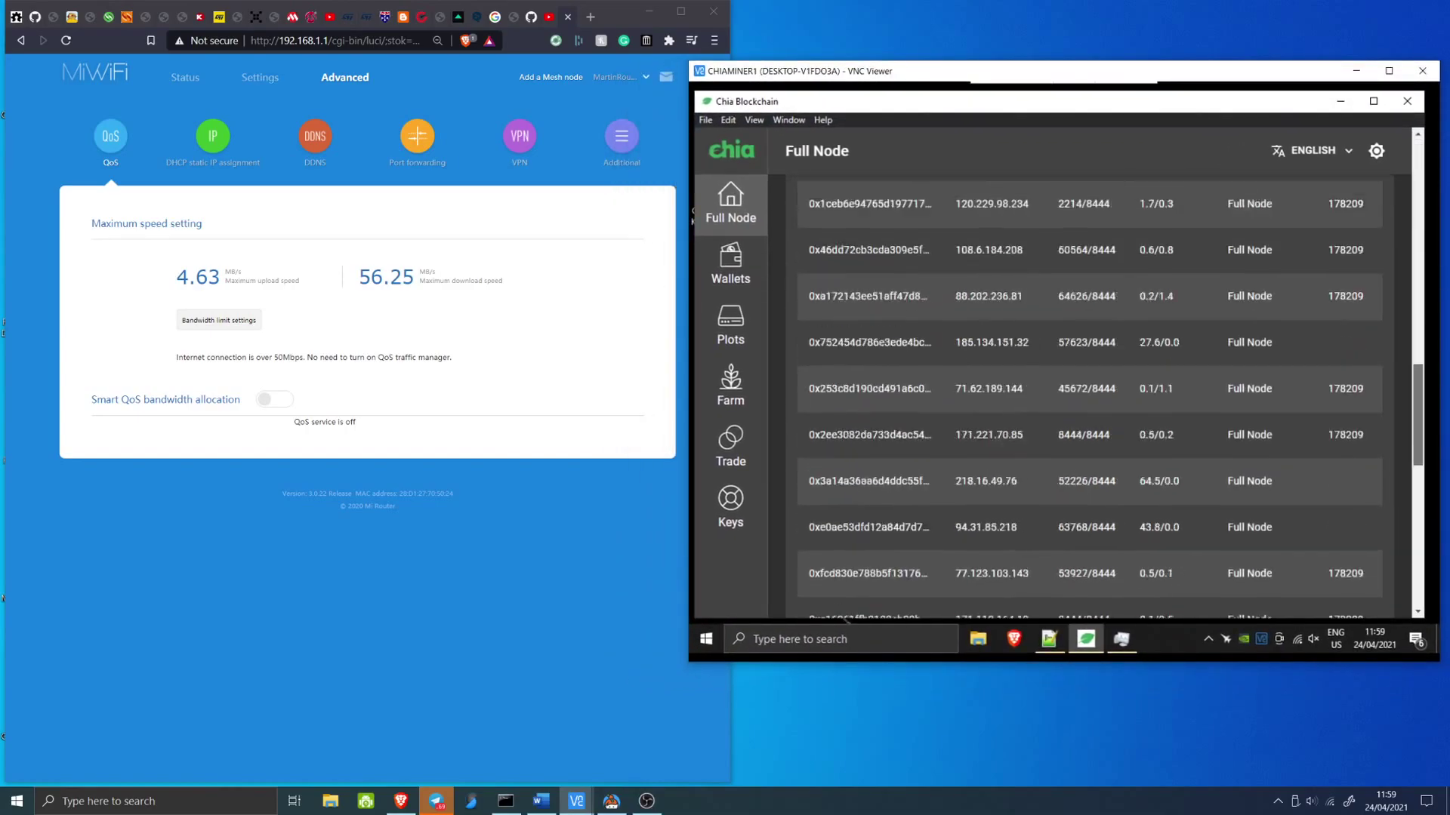
{"action": "scroll", "coordinate": [1106, 387], "scroll_direction": "down", "scroll_amount": 10}
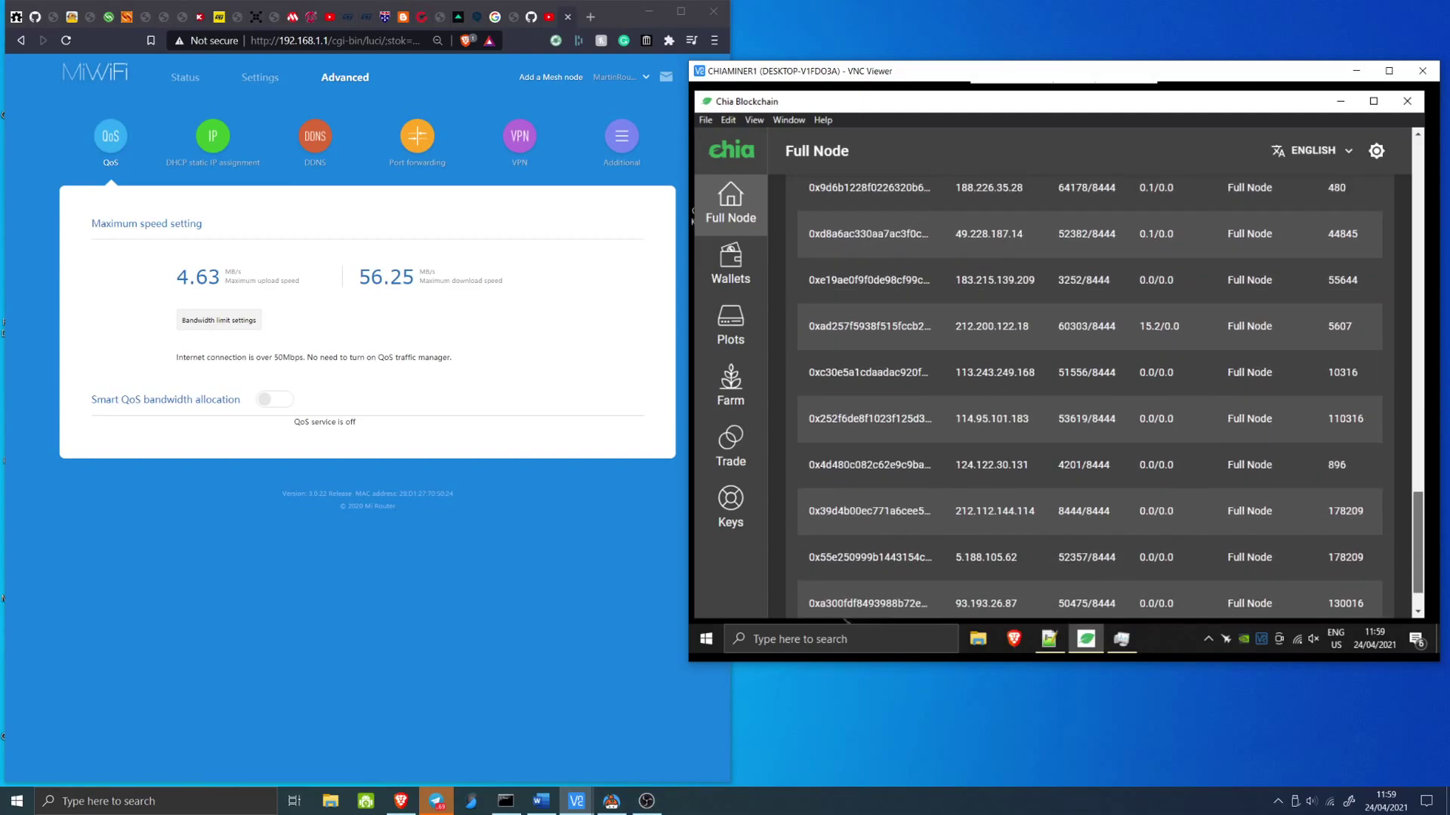
{"action": "scroll", "coordinate": [1105, 387], "scroll_direction": "up", "scroll_amount": 6}
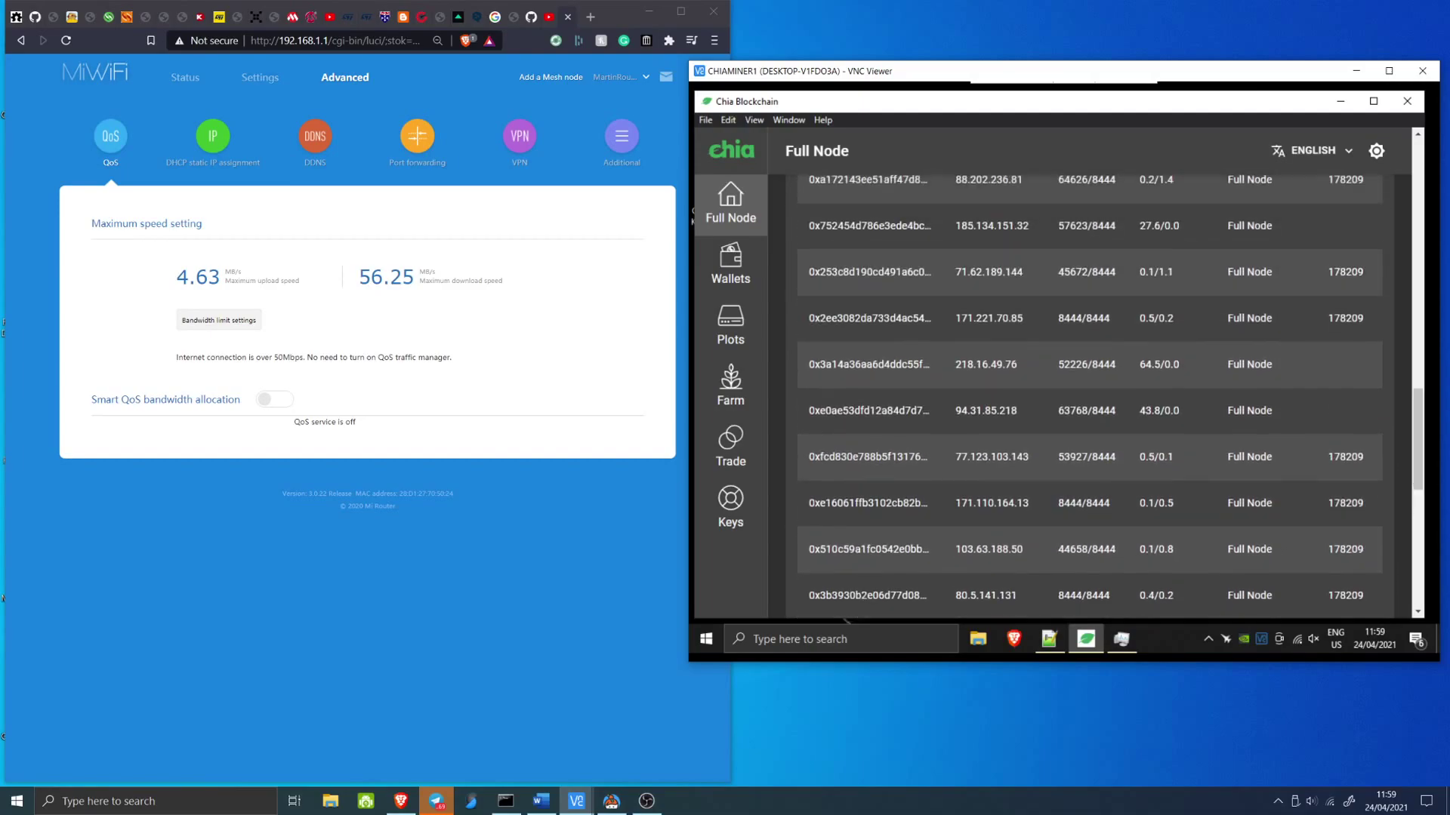
{"action": "left_click_drag", "start_coordinate": [1058, 317], "coordinate": [1082, 318]}
{"action": "left_click_drag", "start_coordinate": [1063, 71], "coordinate": [1099, 59]}
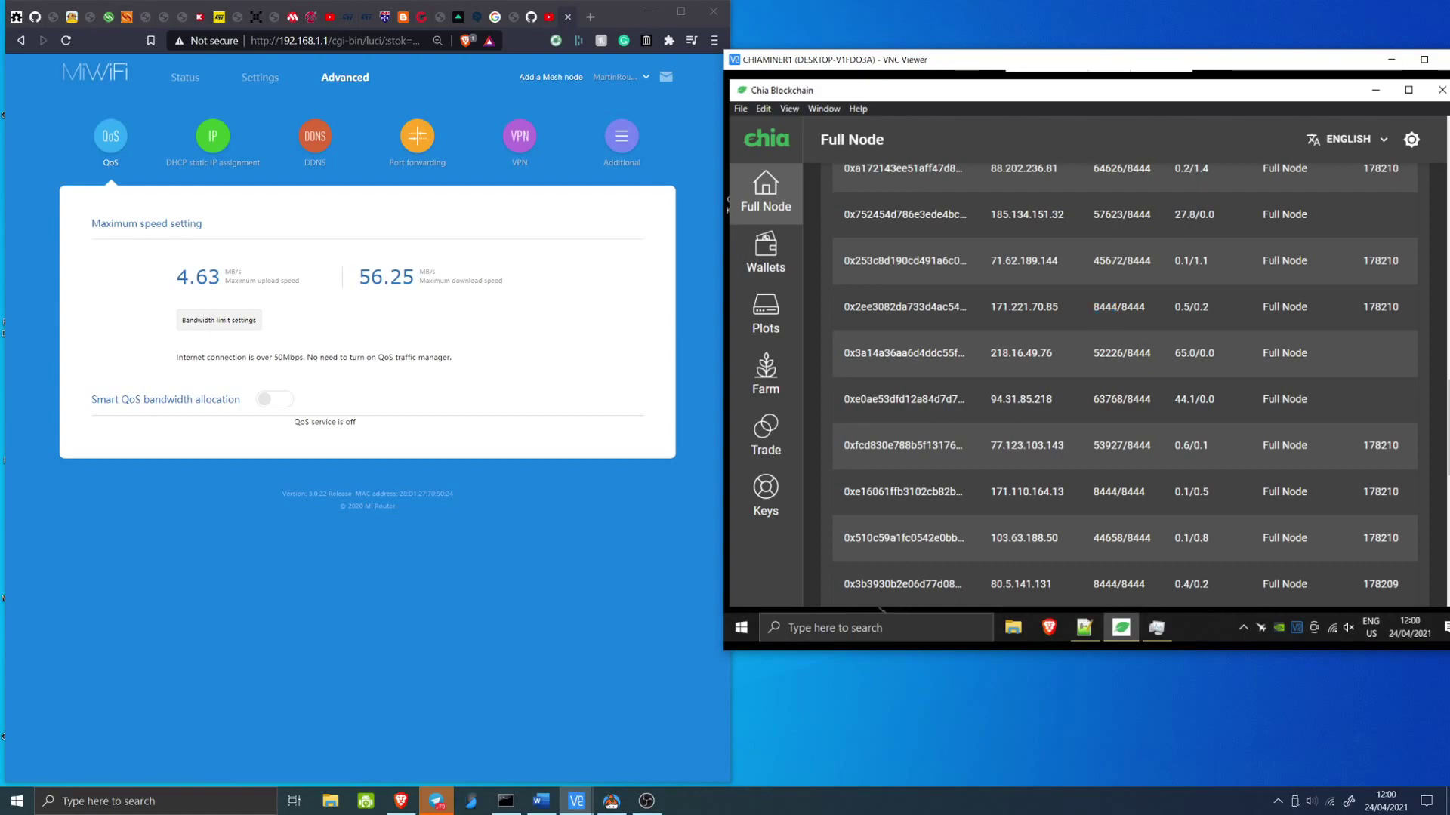
Open the router's port forwarding settings and check the protocol and ports of the existing CHIA rule
{"action": "left_click", "coordinate": [416, 140]}
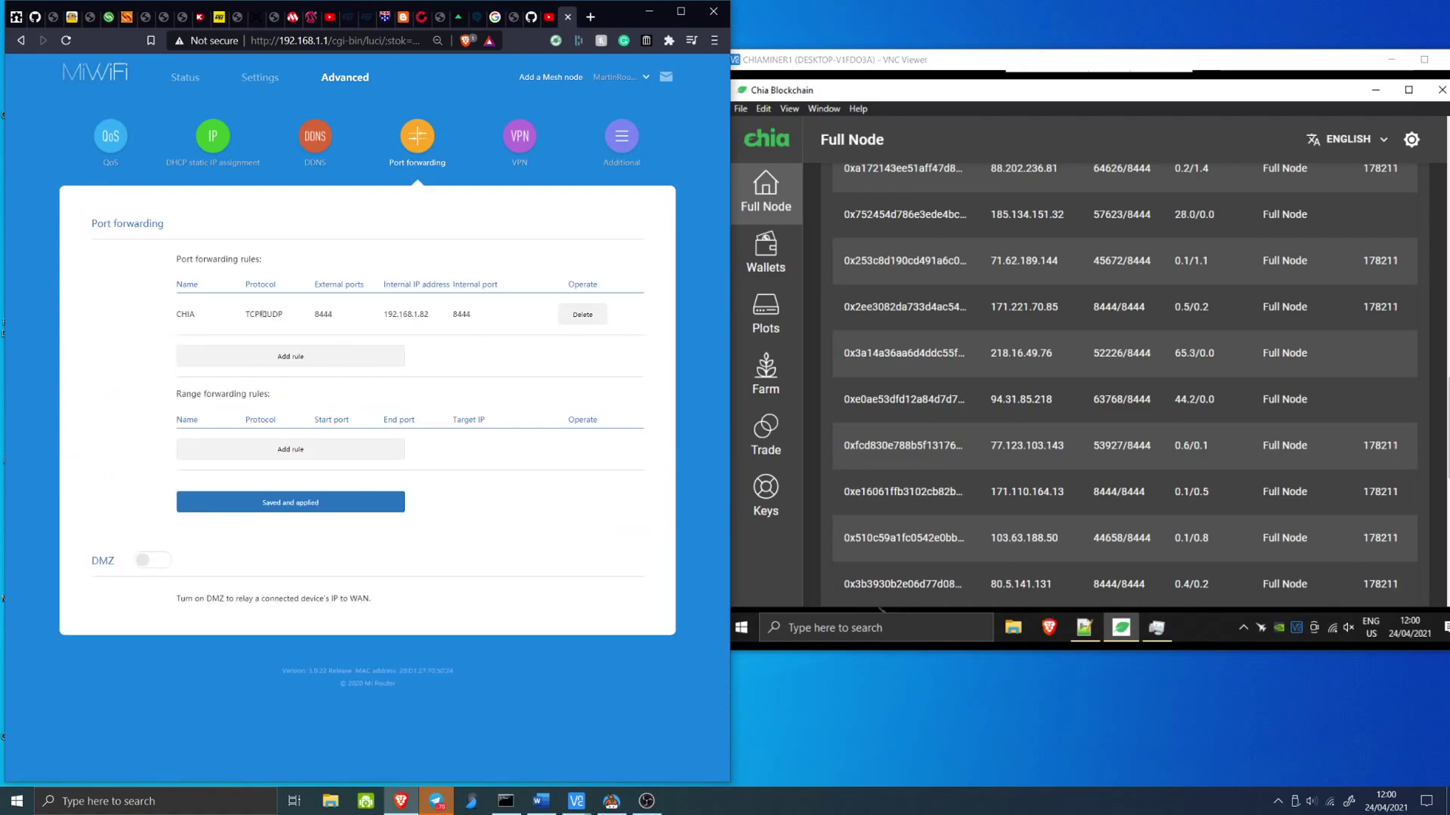
{"action": "double_click", "coordinate": [461, 314]}
{"action": "left_click", "coordinate": [263, 314]}
{"action": "key", "text": "ctrl+l"}
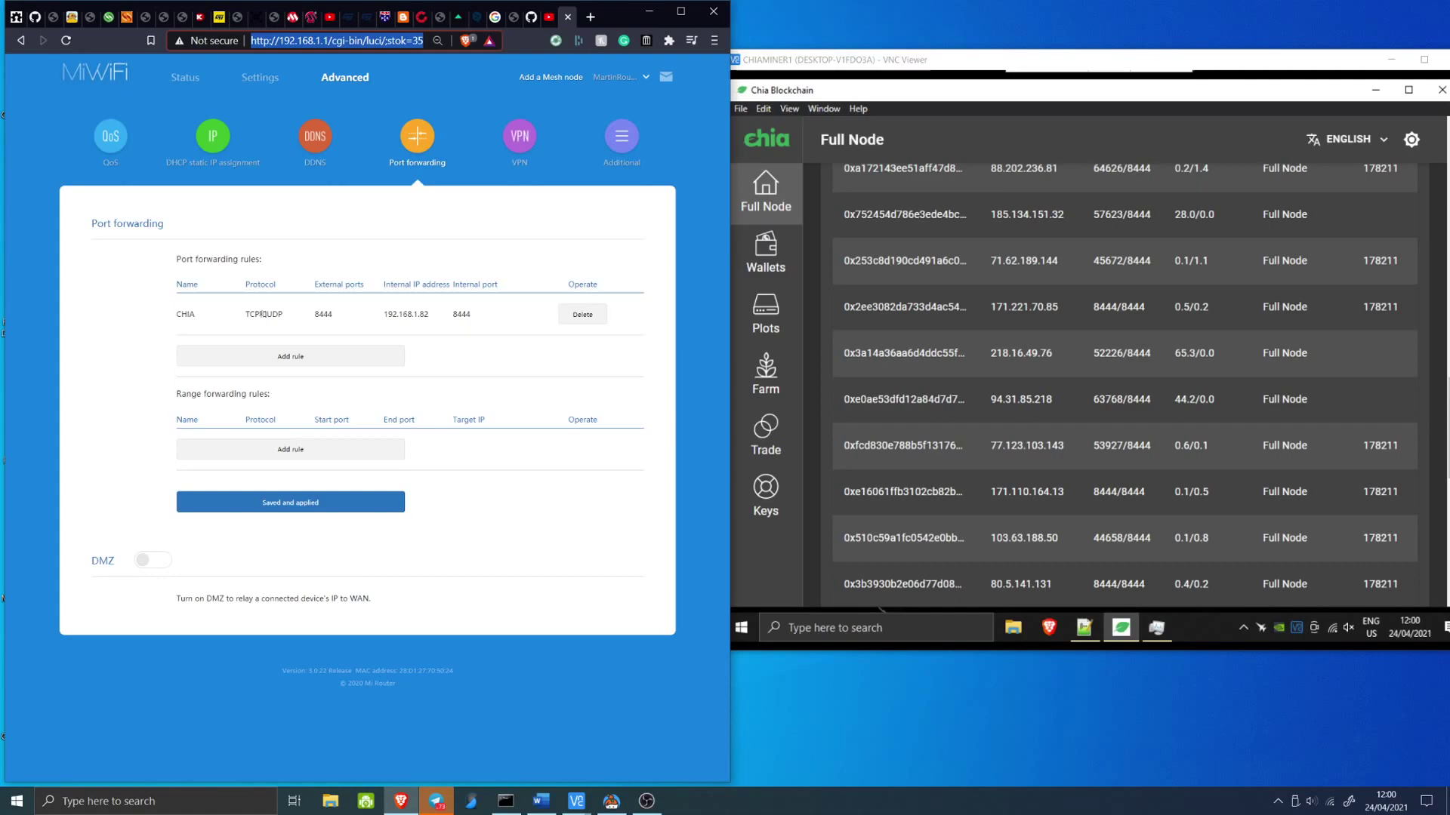
{"action": "left_click", "coordinate": [263, 314]}
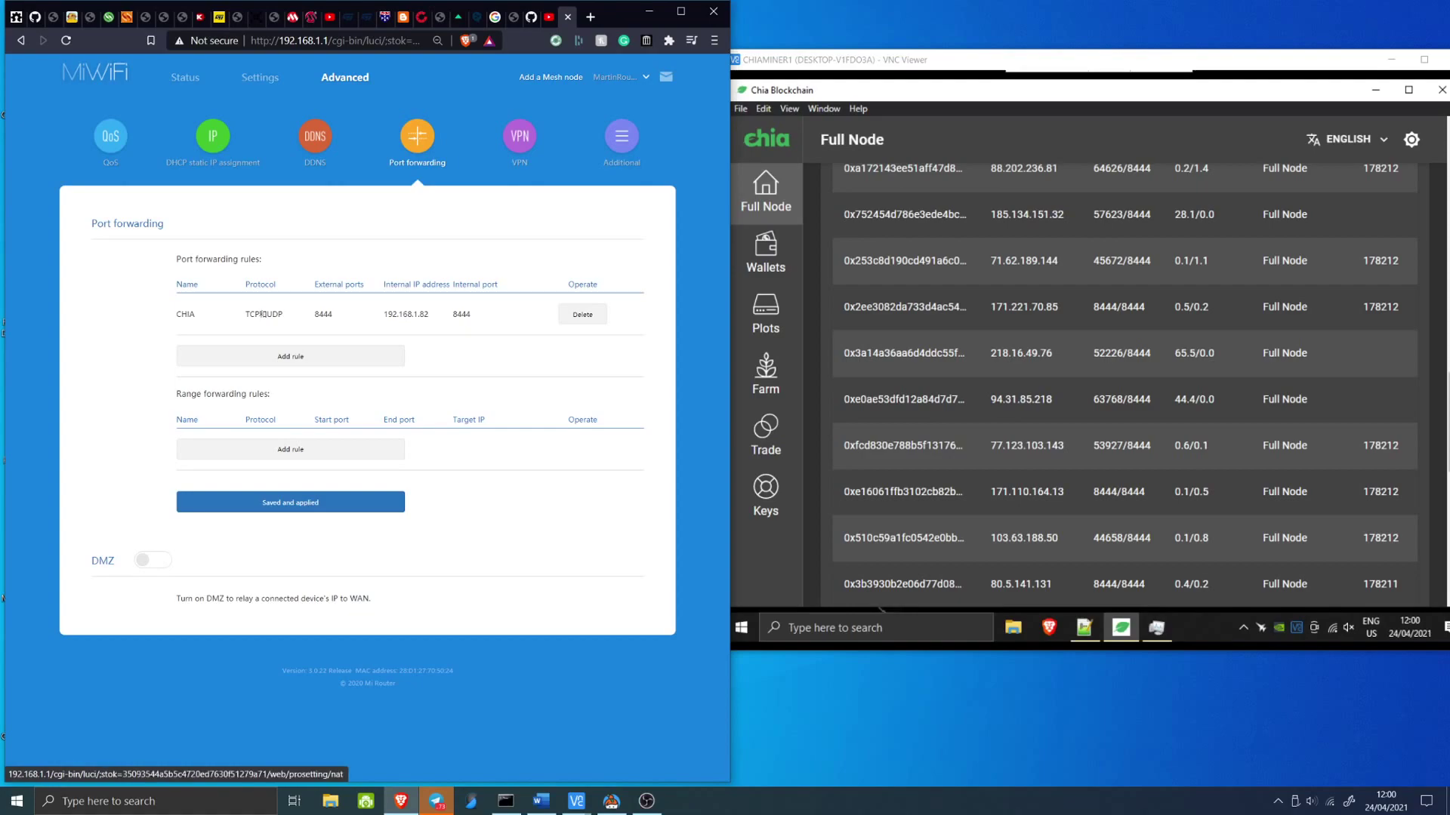
Draft an unnamed port forwarding rule with protocol TCP and UDP, external port 8444 and internal port 8444
{"action": "left_click", "coordinate": [291, 355]}
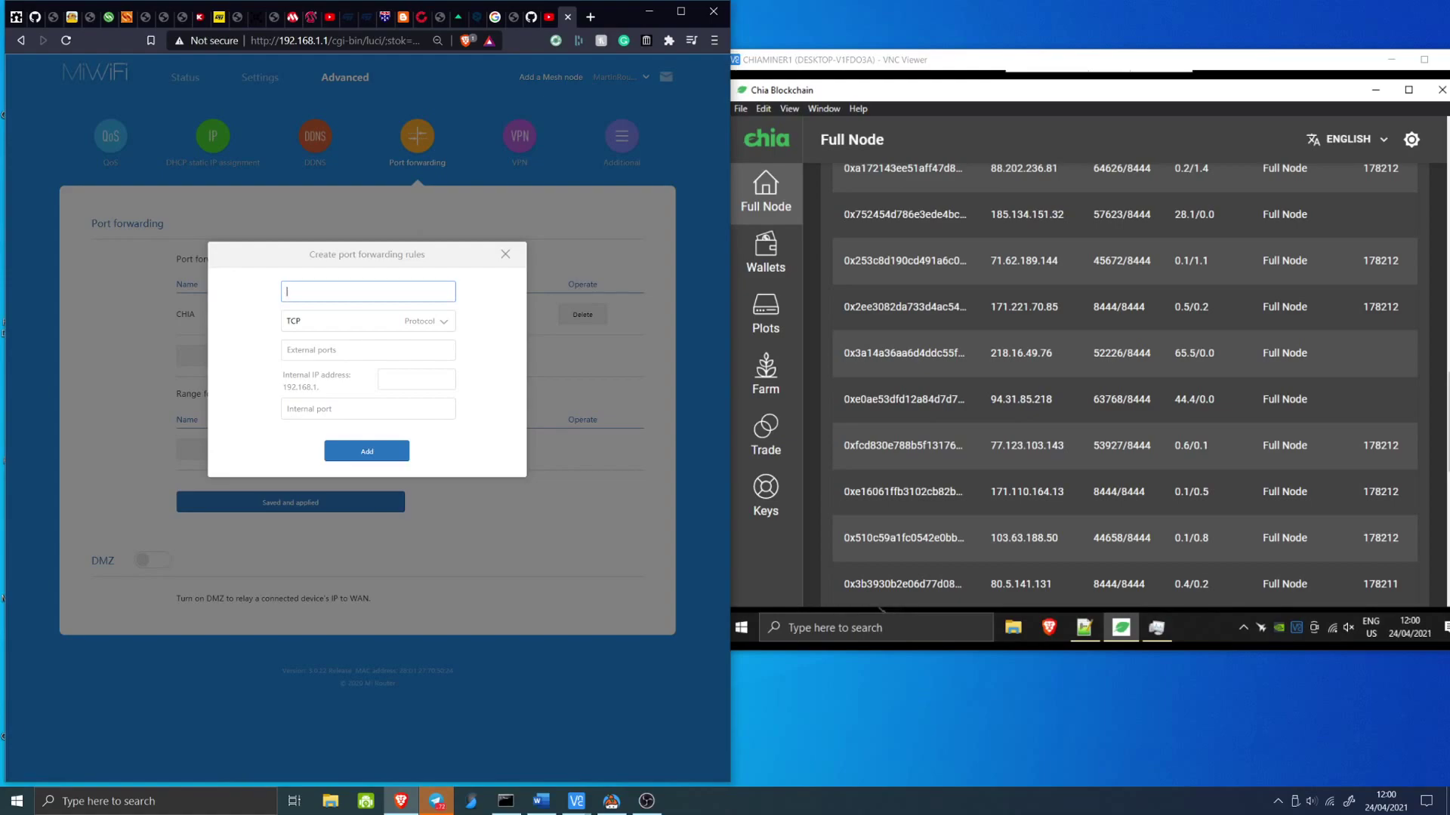
{"action": "type", "text": "chiaport"}
{"action": "key", "text": "ctrl+a"}
{"action": "key", "text": "BackSpace"}
{"action": "left_click", "coordinate": [368, 321]}
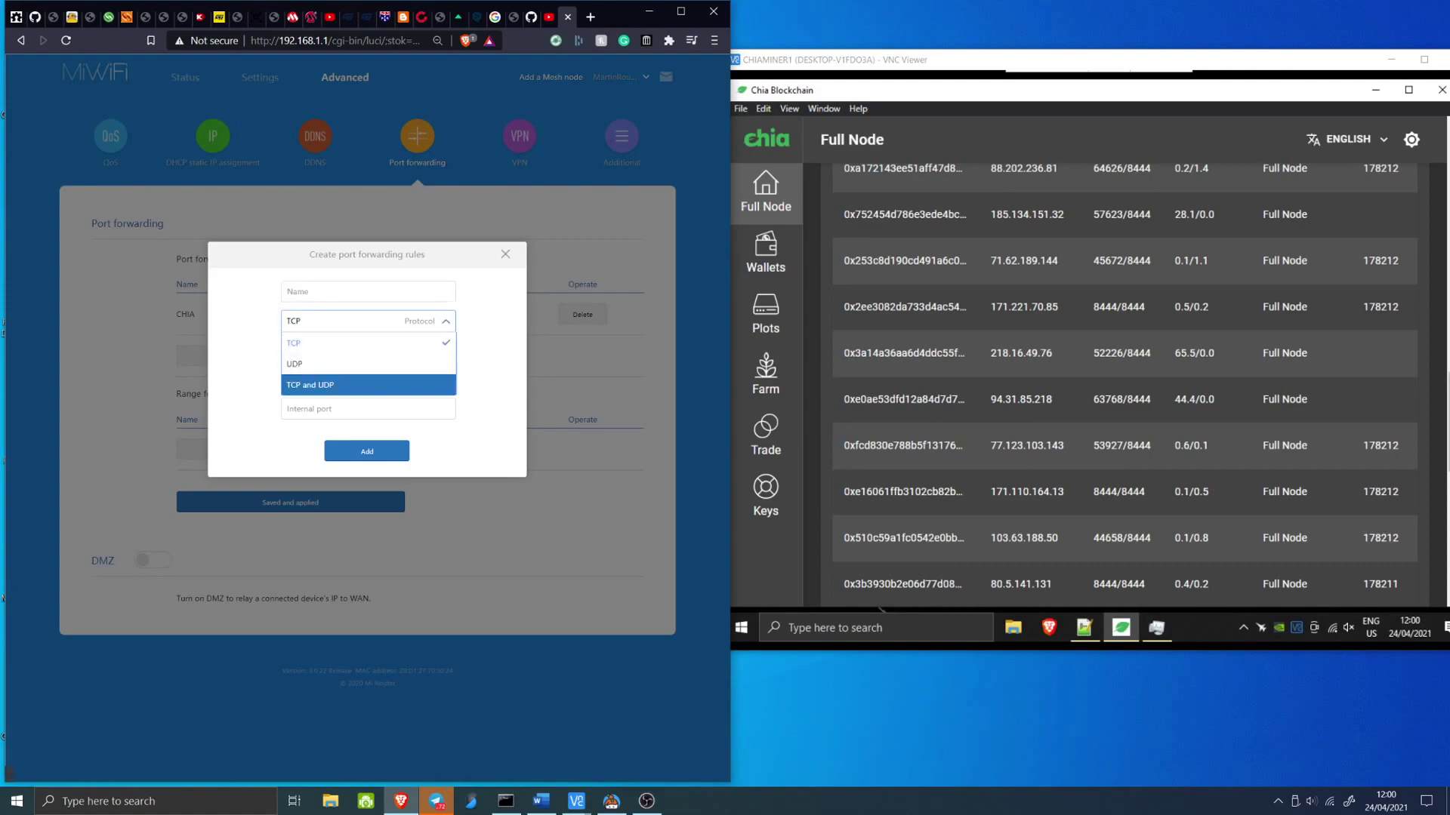
{"action": "left_click", "coordinate": [309, 384]}
{"action": "left_click", "coordinate": [368, 350]}
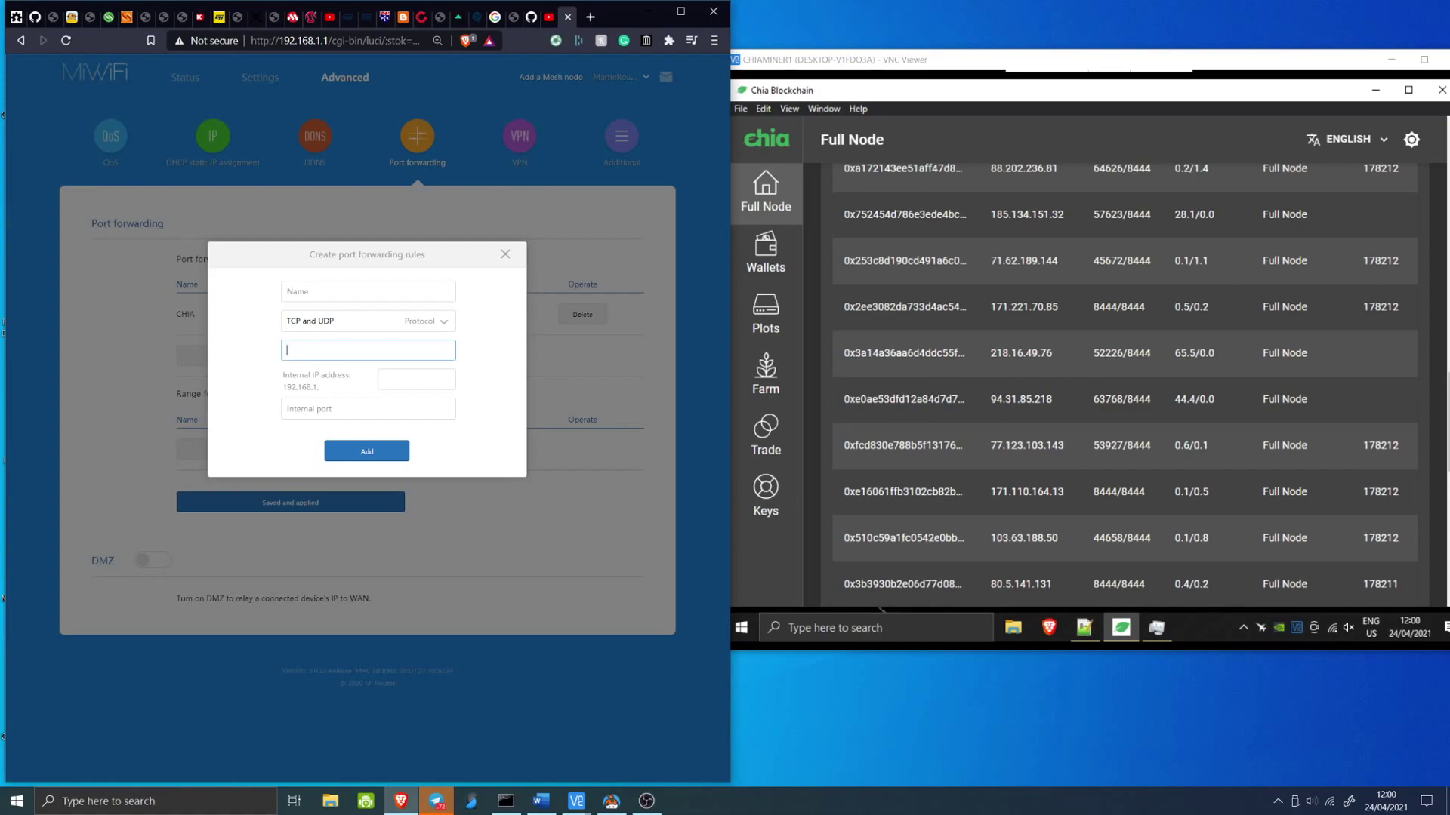
{"action": "type", "text": "8444"}
{"action": "left_click", "coordinate": [367, 408]}
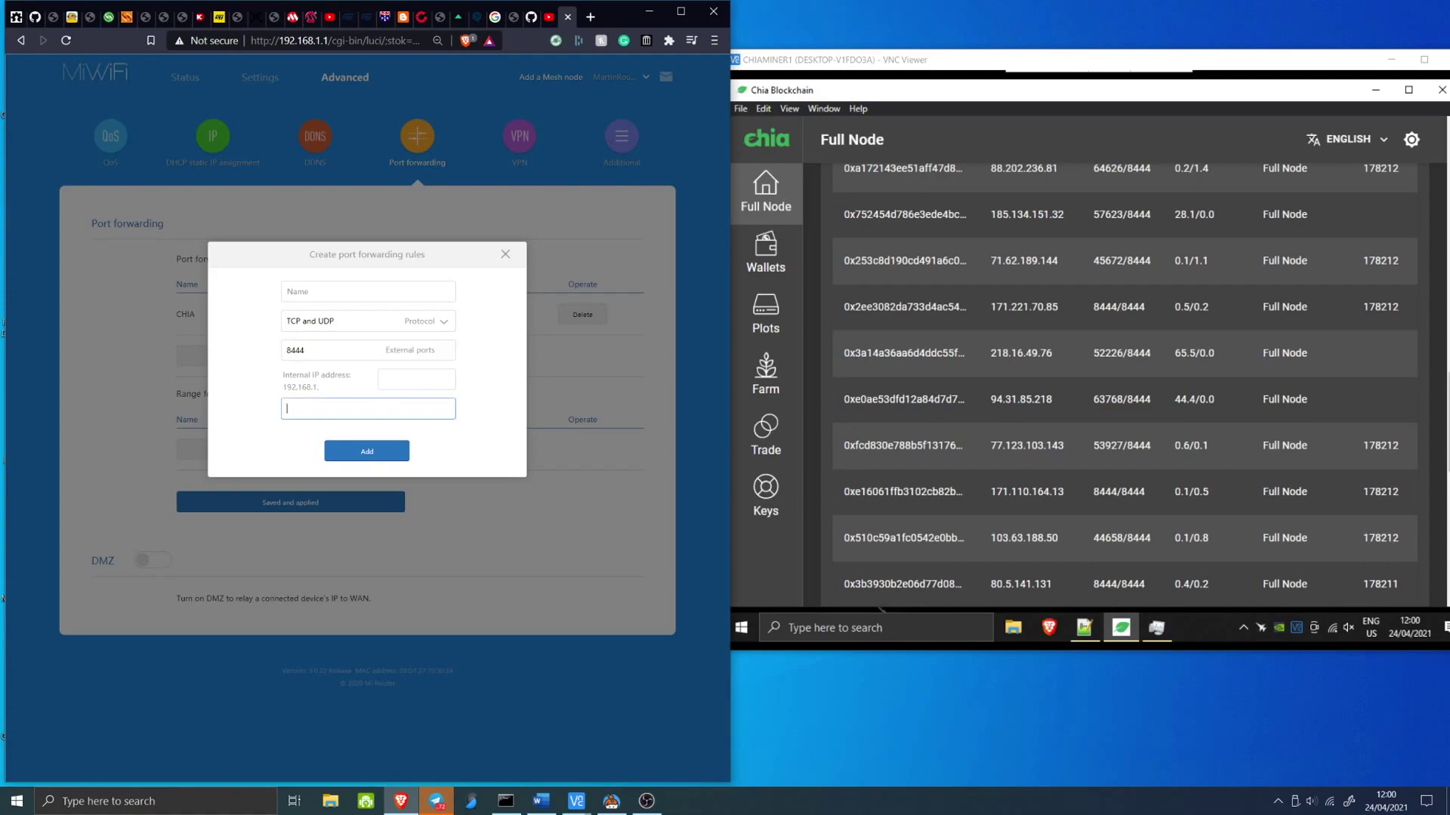
{"action": "type", "text": "8444"}
{"action": "left_click", "coordinate": [416, 379]}
{"action": "mouse_move", "coordinate": [283, 375]}
{"action": "left_mouse_down"}
{"action": "mouse_move", "coordinate": [345, 376]}
{"action": "mouse_move", "coordinate": [319, 387]}
{"action": "mouse_move", "coordinate": [335, 375]}
{"action": "mouse_move", "coordinate": [284, 375]}
{"action": "left_mouse_up"}
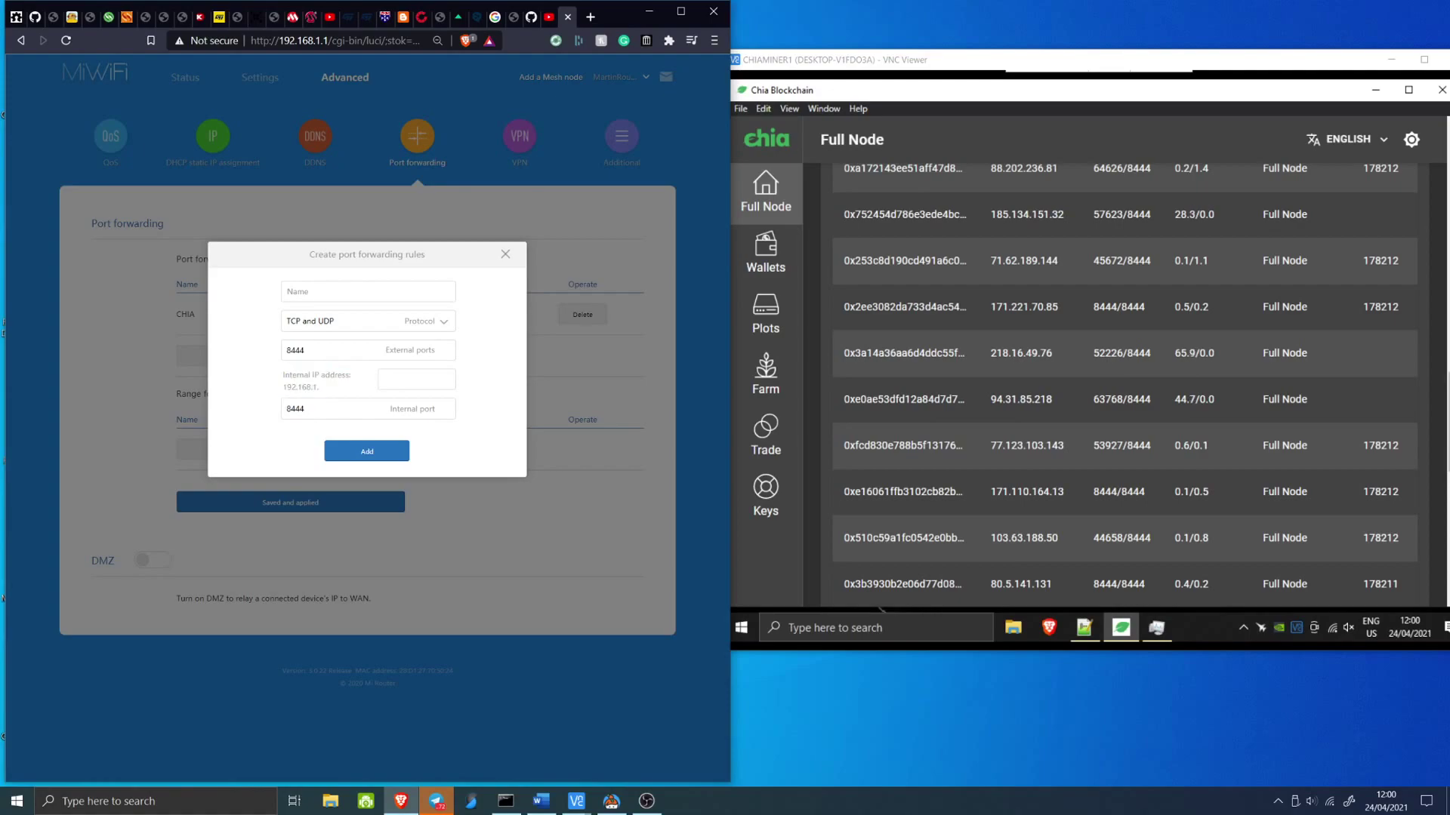
Open a Command Prompt on the remote Chia machine and try the ifconfig command
{"action": "left_click_drag", "start_coordinate": [779, 60], "coordinate": [518, 60]}
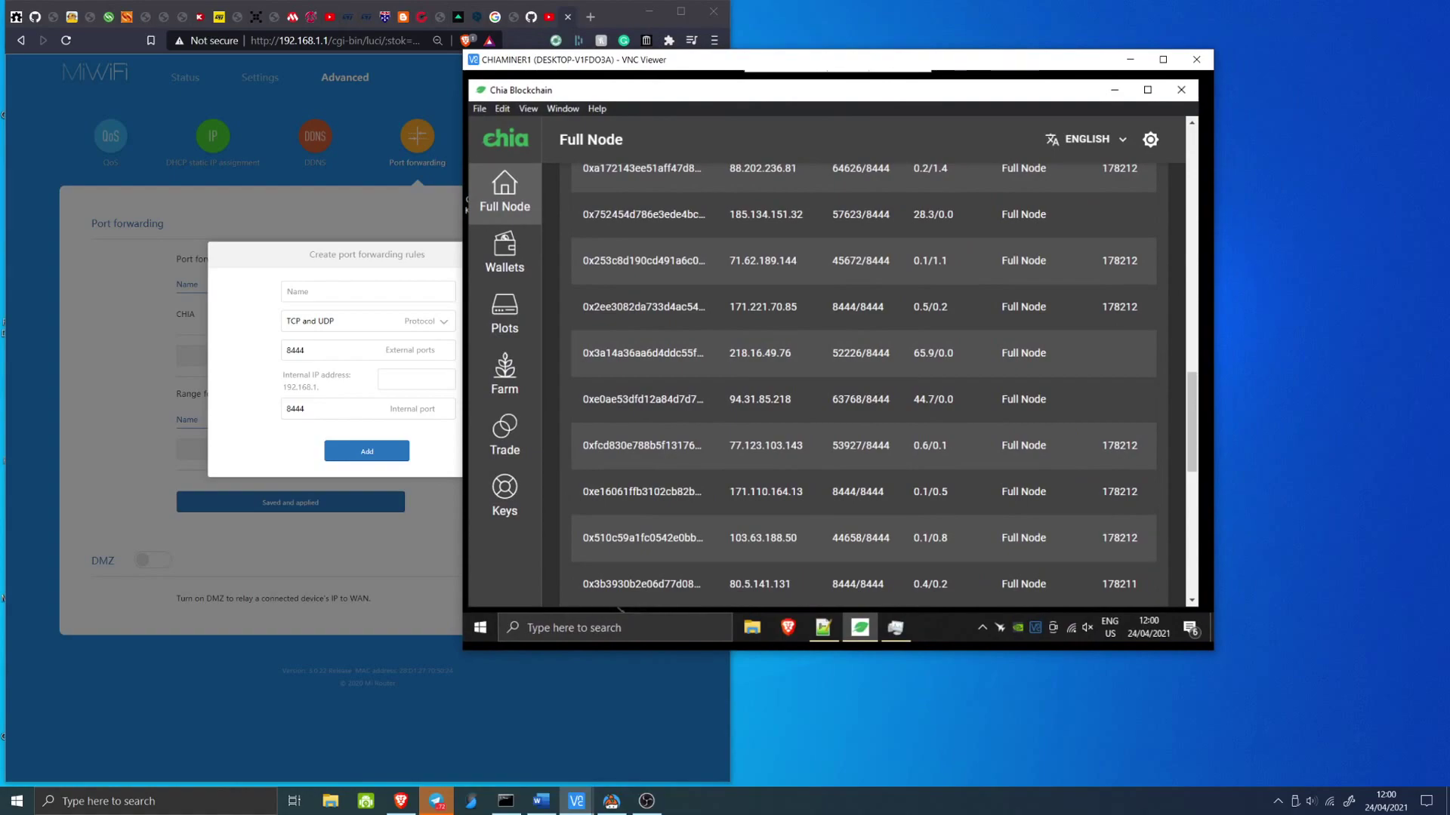
{"action": "left_click", "coordinate": [574, 627]}
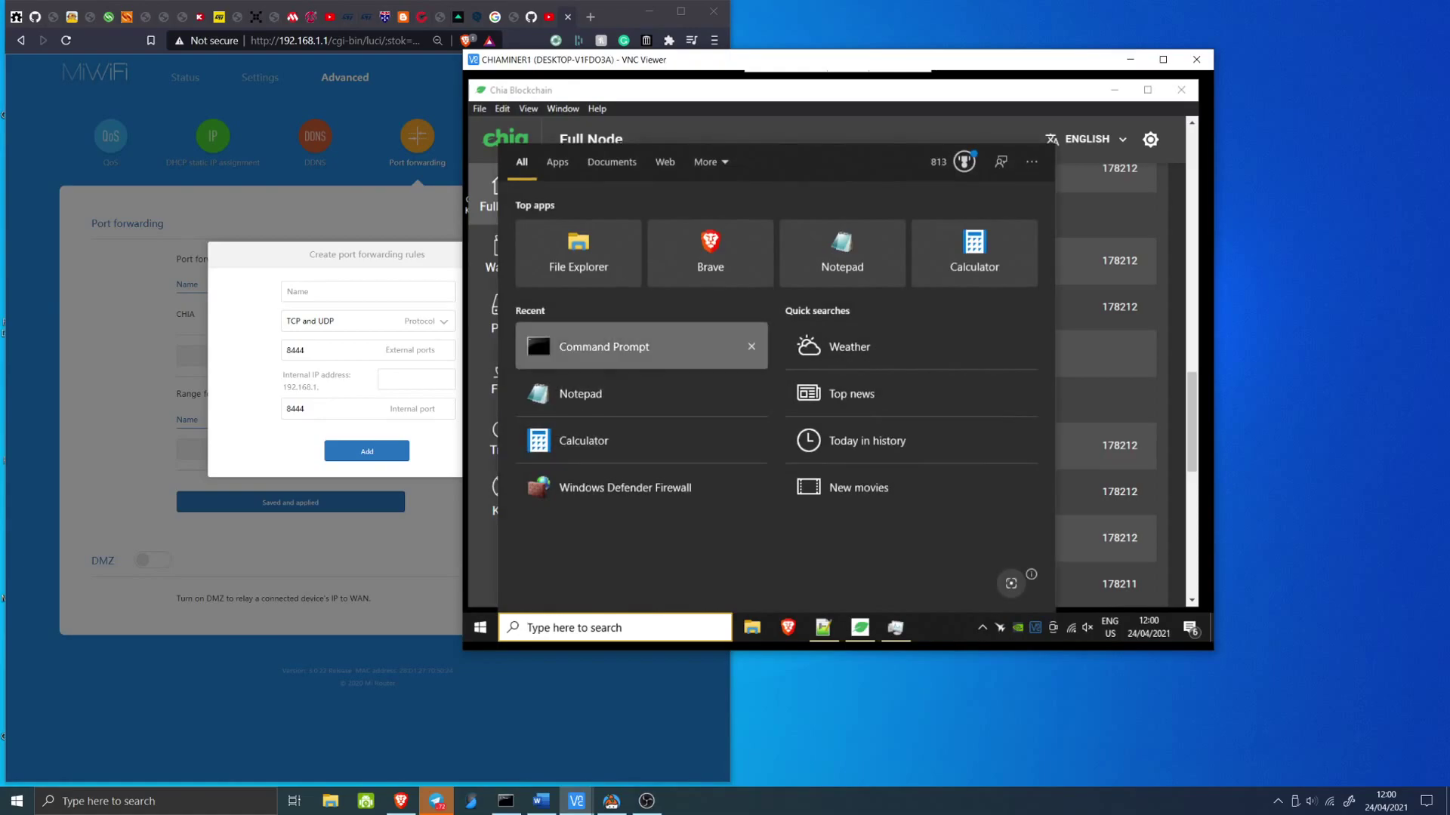
{"action": "left_click", "coordinate": [596, 347]}
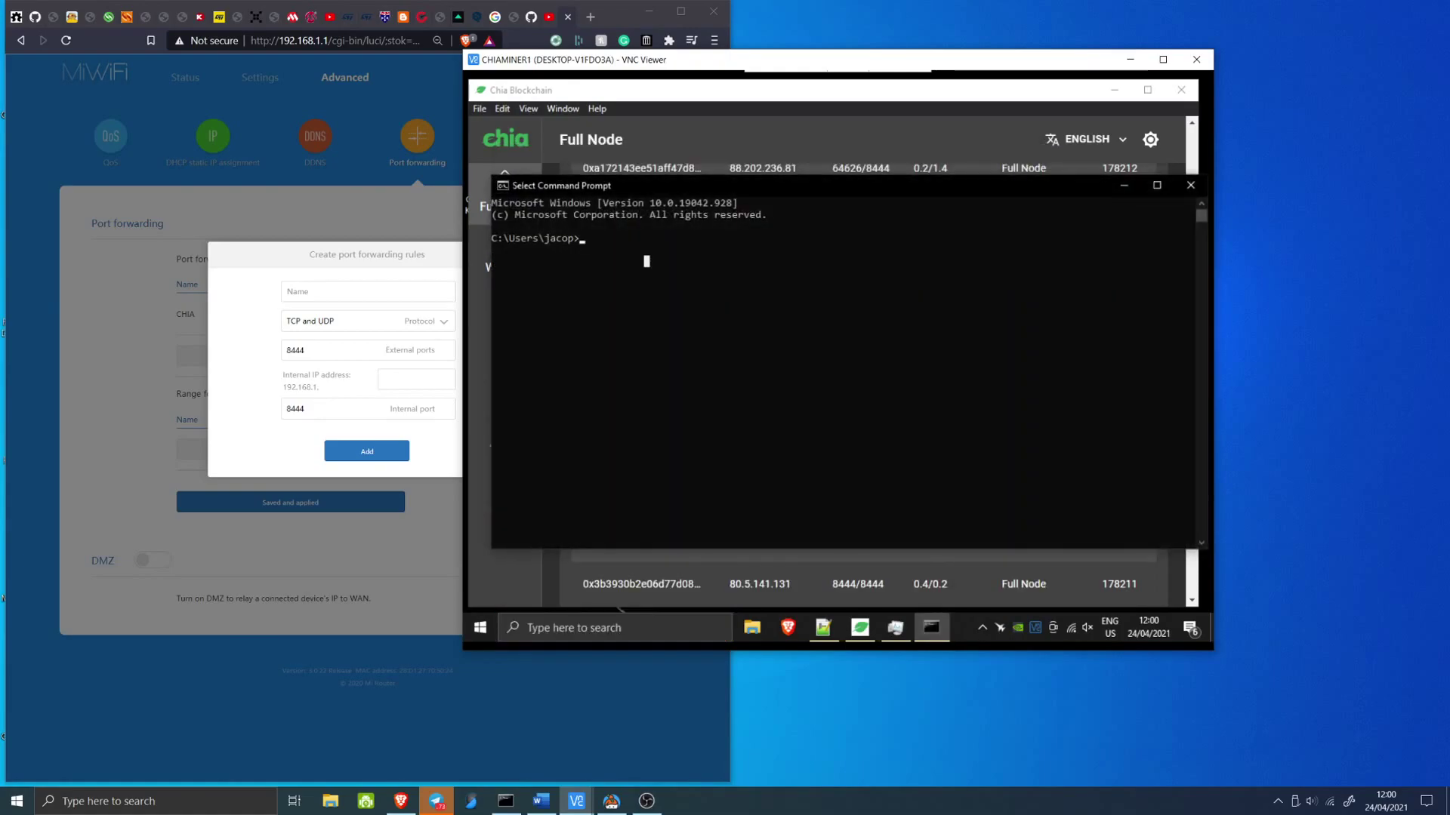
{"action": "type", "text": "if"}
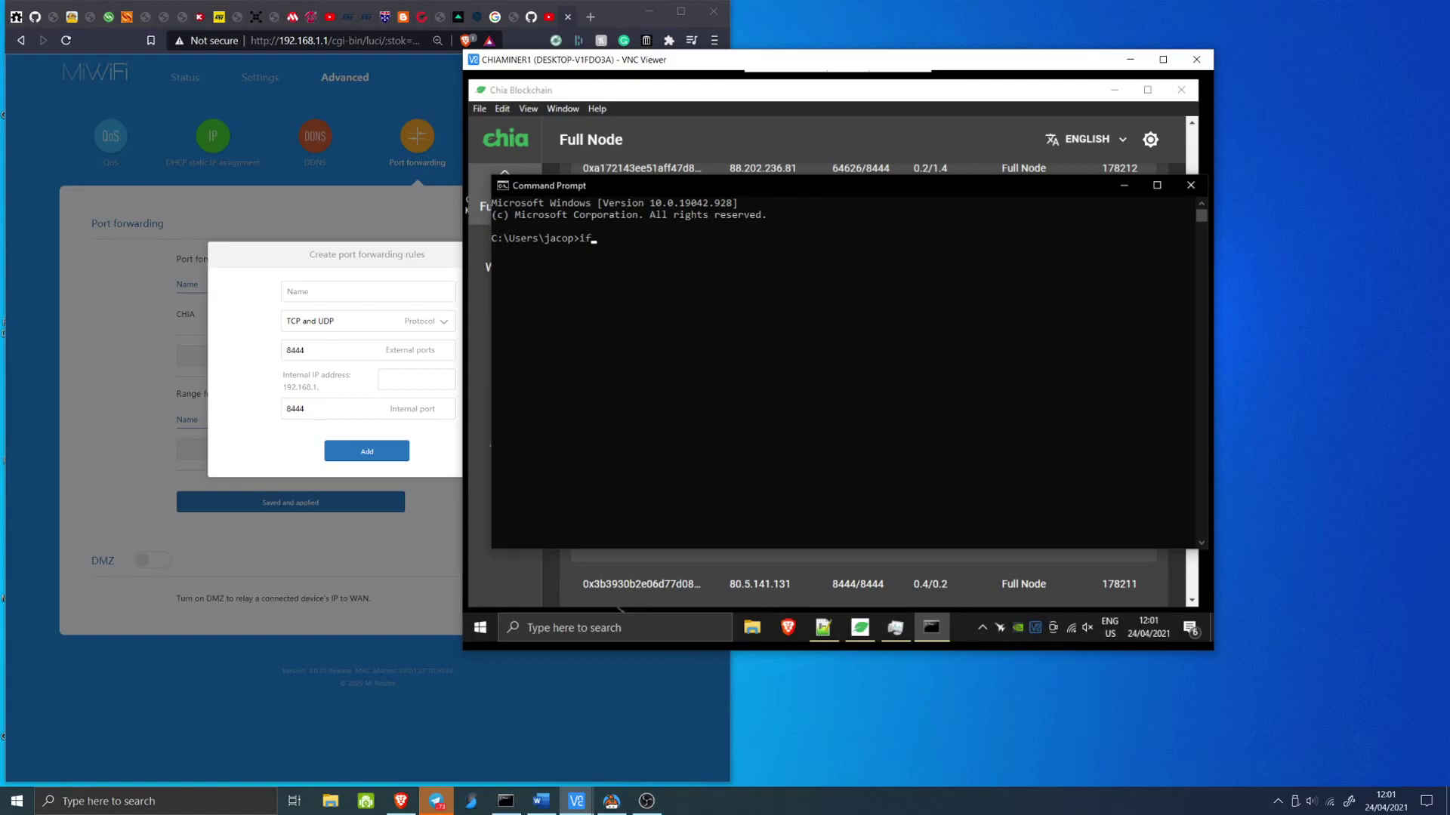
{"action": "type", "text": "config"}
{"action": "key", "text": "Return"}
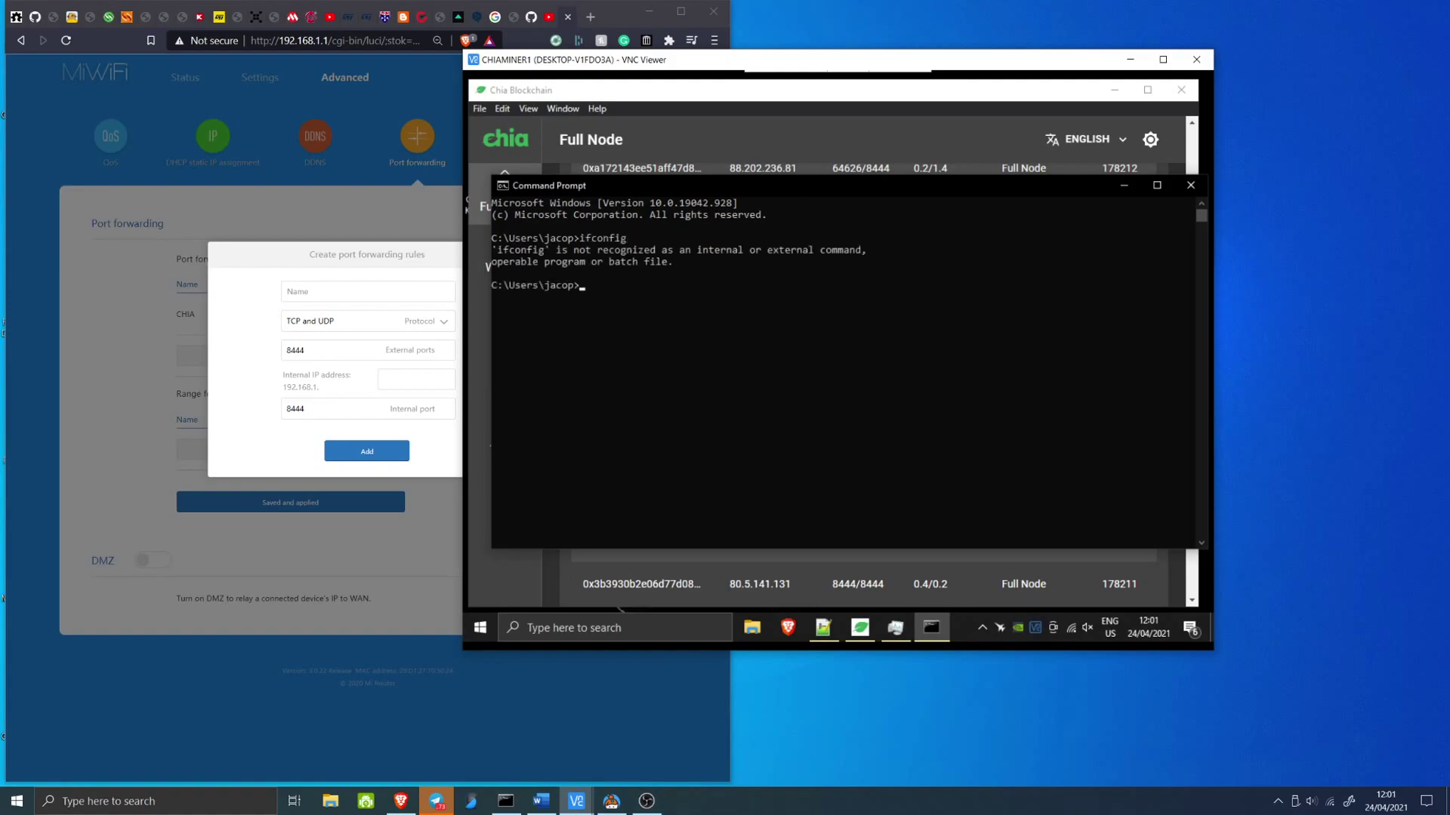
Run ipconfig on the remote machine and highlight the WiFi adapter's IPv4 address and its last number
{"action": "type", "text": "ipconfig"}
{"action": "key", "text": "Return"}
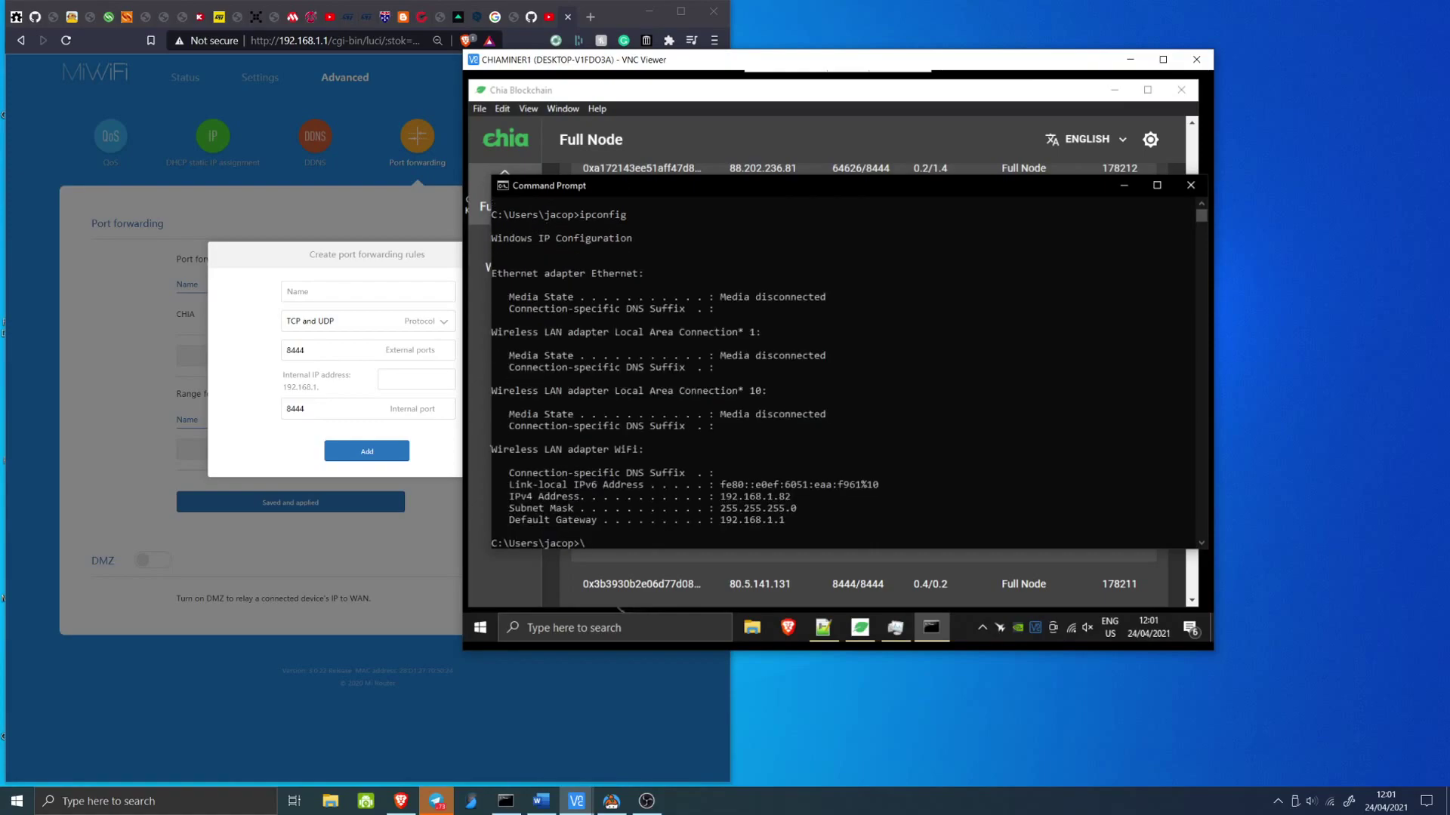
{"action": "left_click", "coordinate": [612, 214]}
{"action": "left_click_drag", "start_coordinate": [509, 496], "coordinate": [792, 496]}
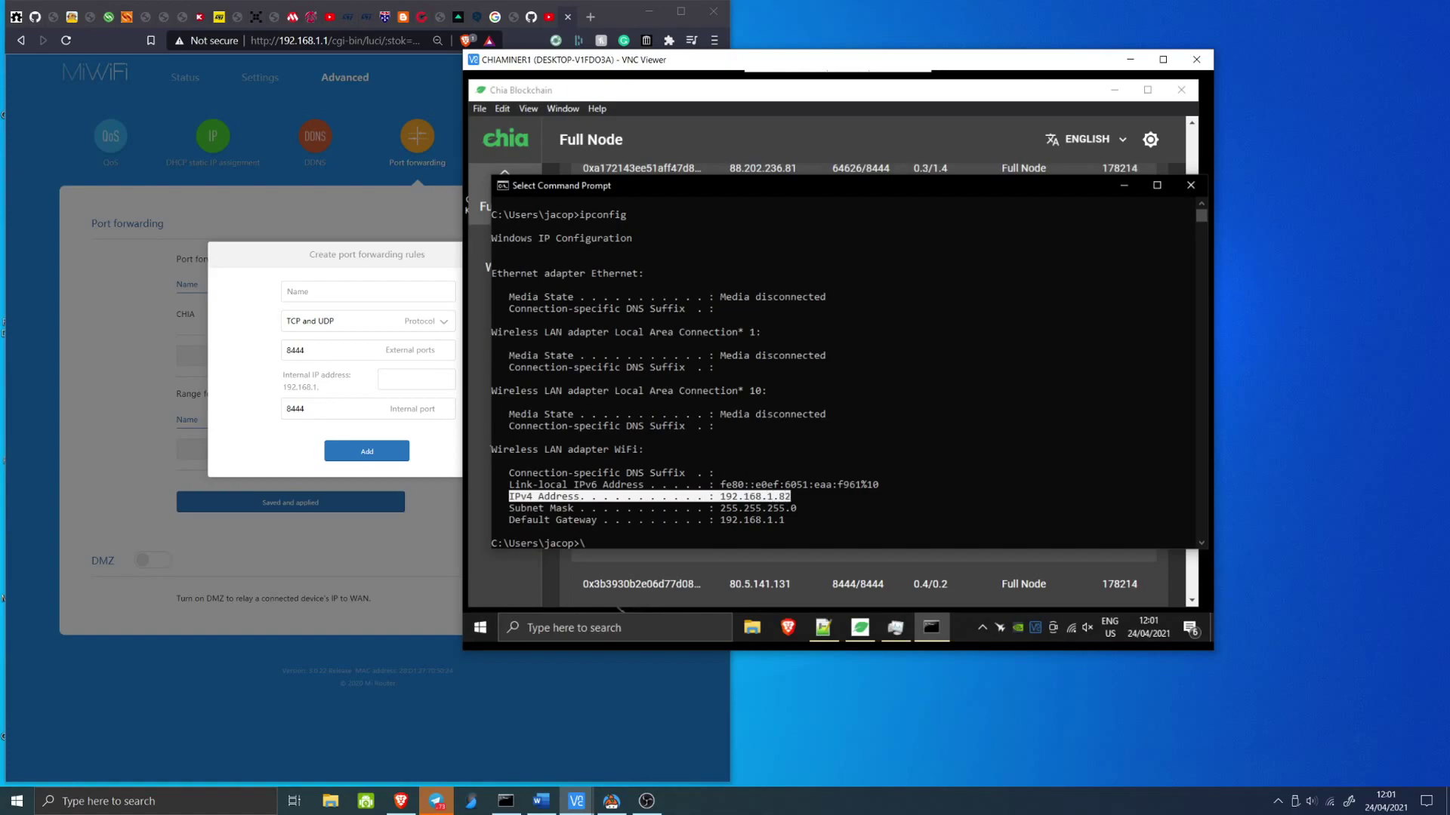
{"action": "left_click", "coordinate": [722, 496]}
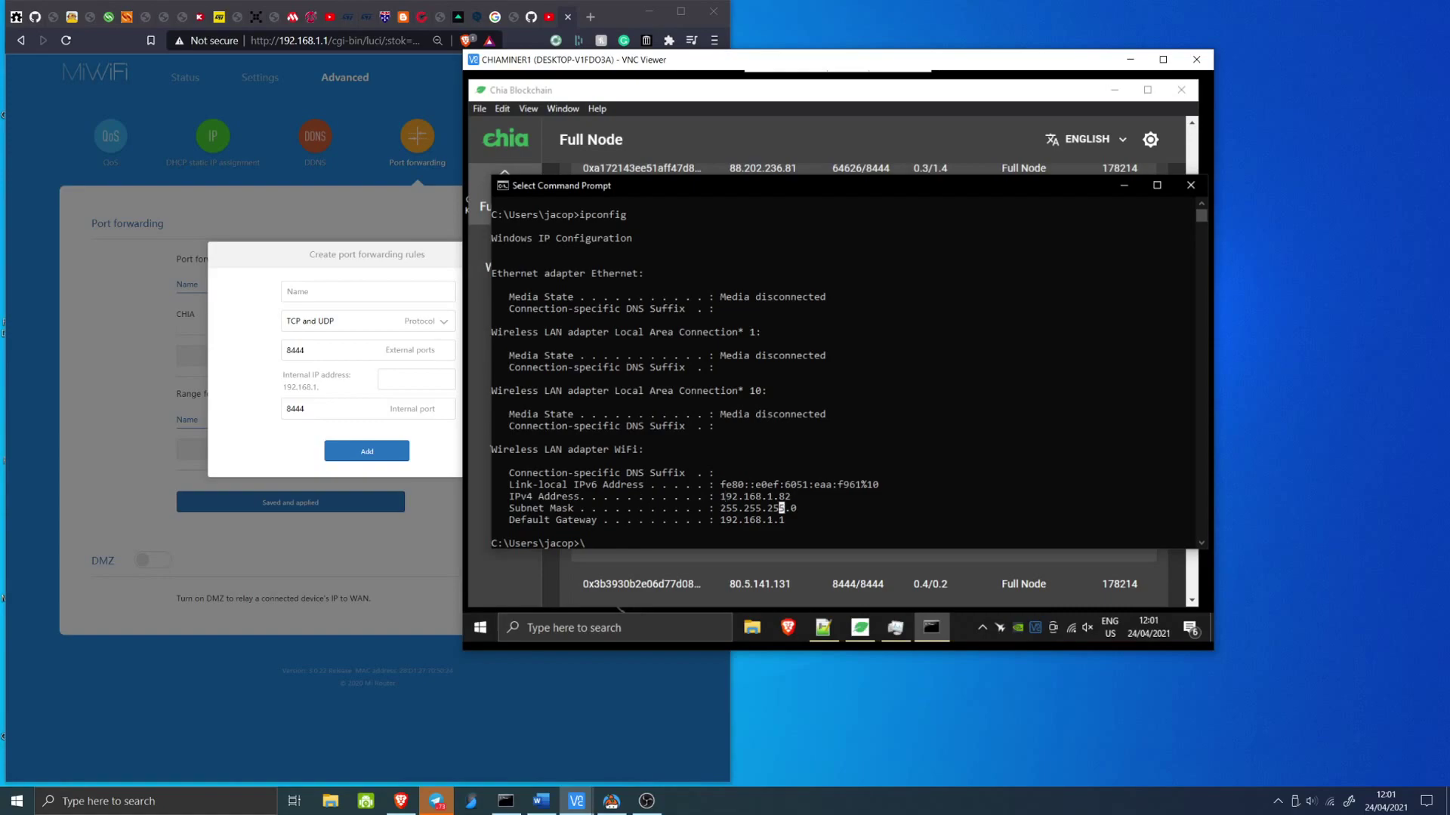
{"action": "left_click_drag", "start_coordinate": [794, 496], "coordinate": [719, 496]}
{"action": "left_click", "coordinate": [782, 496]}
{"action": "left_click_drag", "start_coordinate": [782, 496], "coordinate": [789, 496]}
Complete the draft rule's internal IP address with 82 and try to add the rule
{"action": "left_click", "coordinate": [416, 379]}
{"action": "type", "text": "82"}
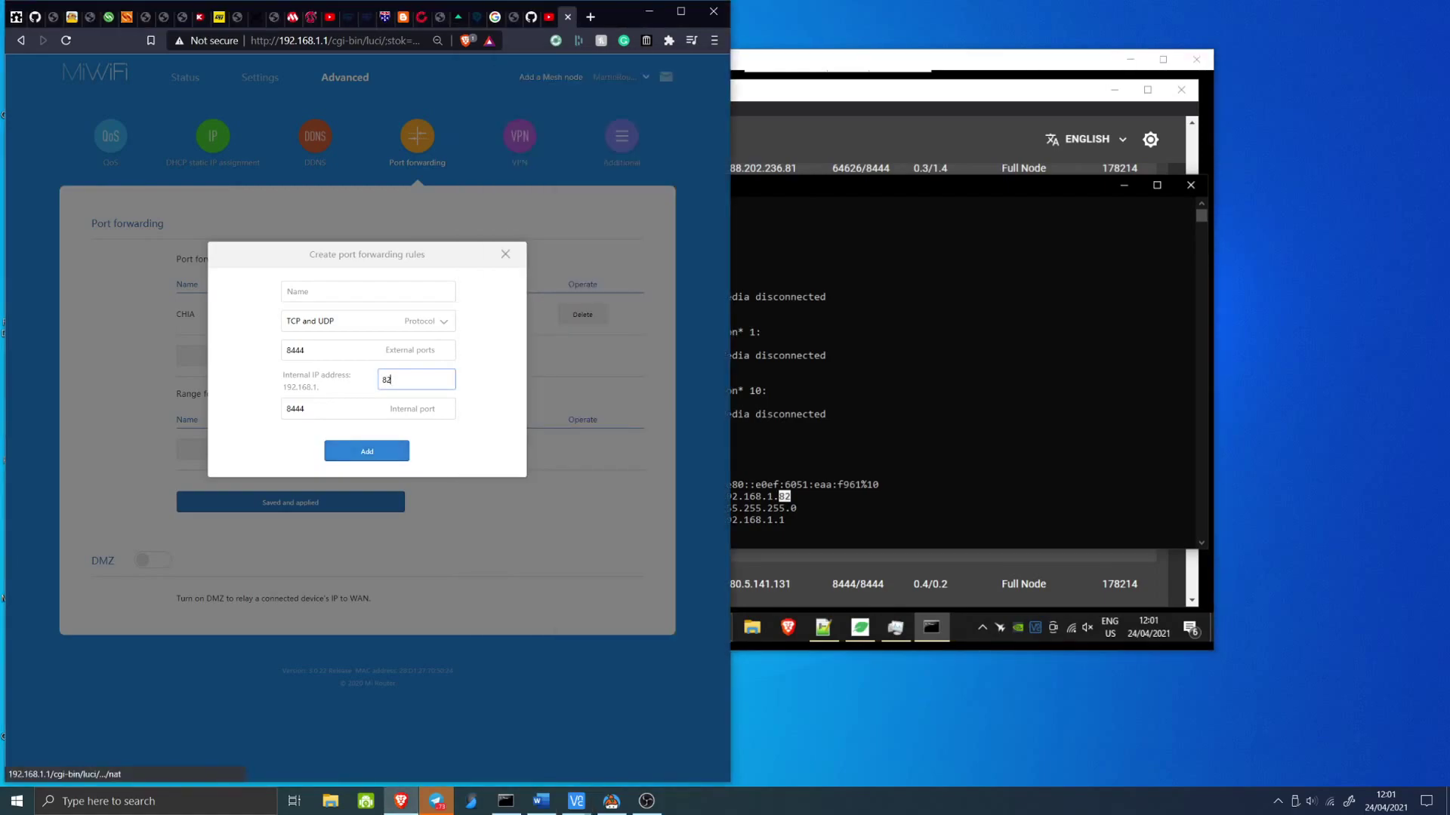
{"action": "left_click", "coordinate": [367, 452]}
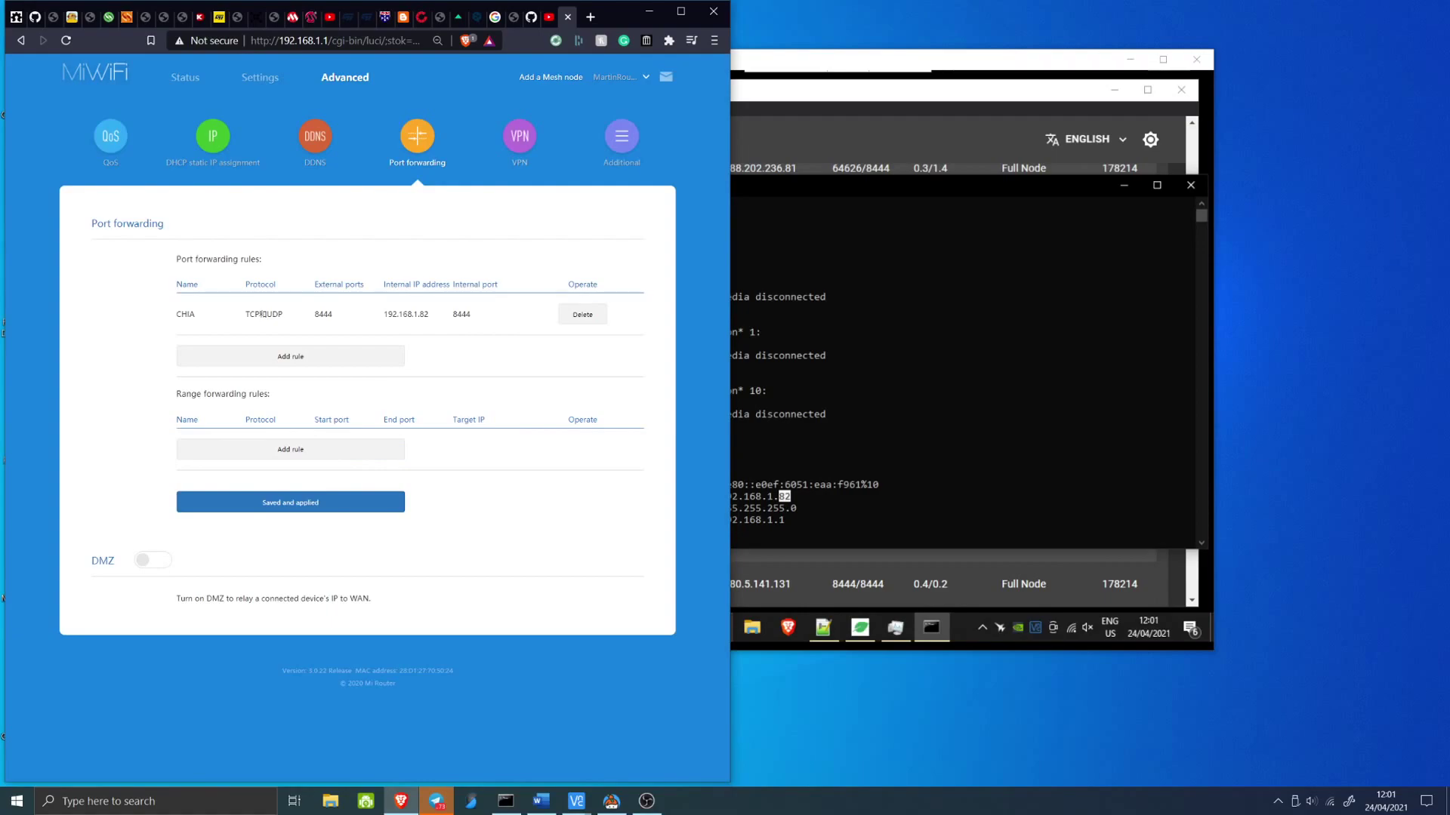
Minimise the router page after checking the CHIA rule's values, and close the remote machine's Command Prompt
{"action": "left_click_drag", "start_coordinate": [260, 314], "coordinate": [470, 314]}
{"action": "left_click", "coordinate": [262, 314]}
{"action": "left_click", "coordinate": [649, 11]}
{"action": "left_click", "coordinate": [1190, 185]}
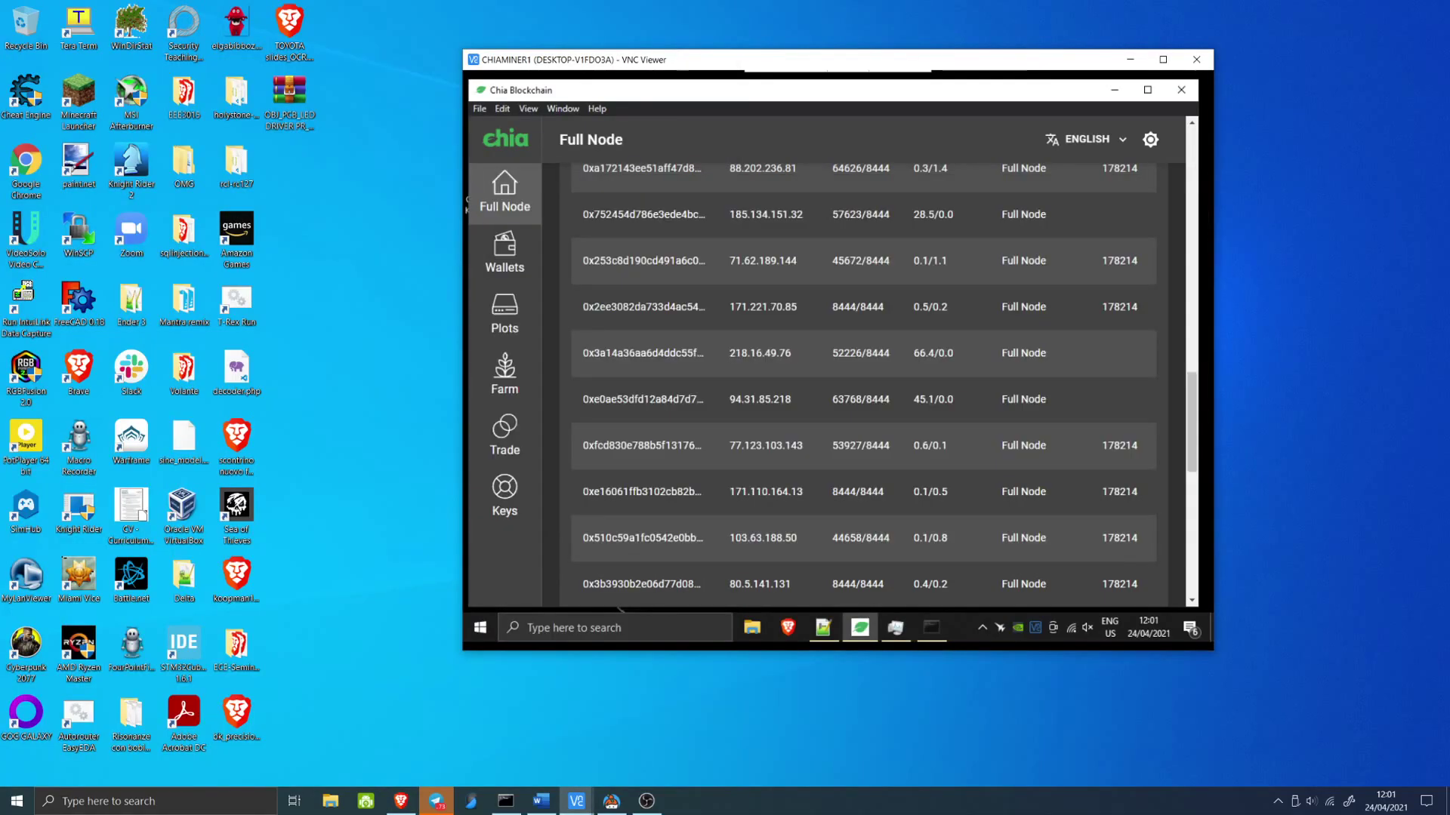
Examine the Full Node page's Connections list for peer types, ports, traffic and block heights
{"action": "scroll", "coordinate": [863, 385], "scroll_direction": "down", "scroll_amount": 5}
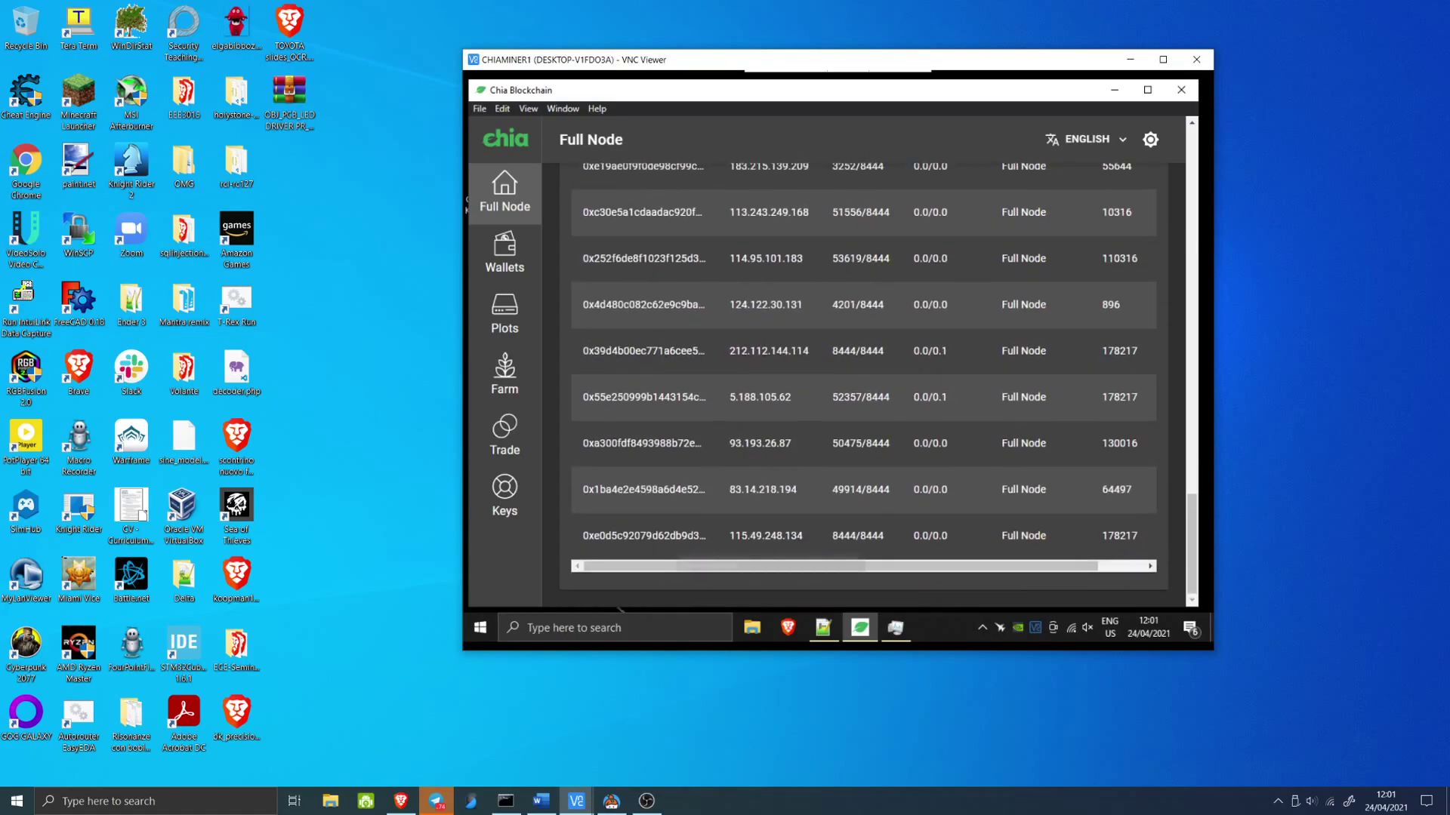
{"action": "scroll", "coordinate": [863, 385], "scroll_direction": "up", "scroll_amount": 5}
{"action": "scroll", "coordinate": [863, 385], "scroll_direction": "down", "scroll_amount": 4}
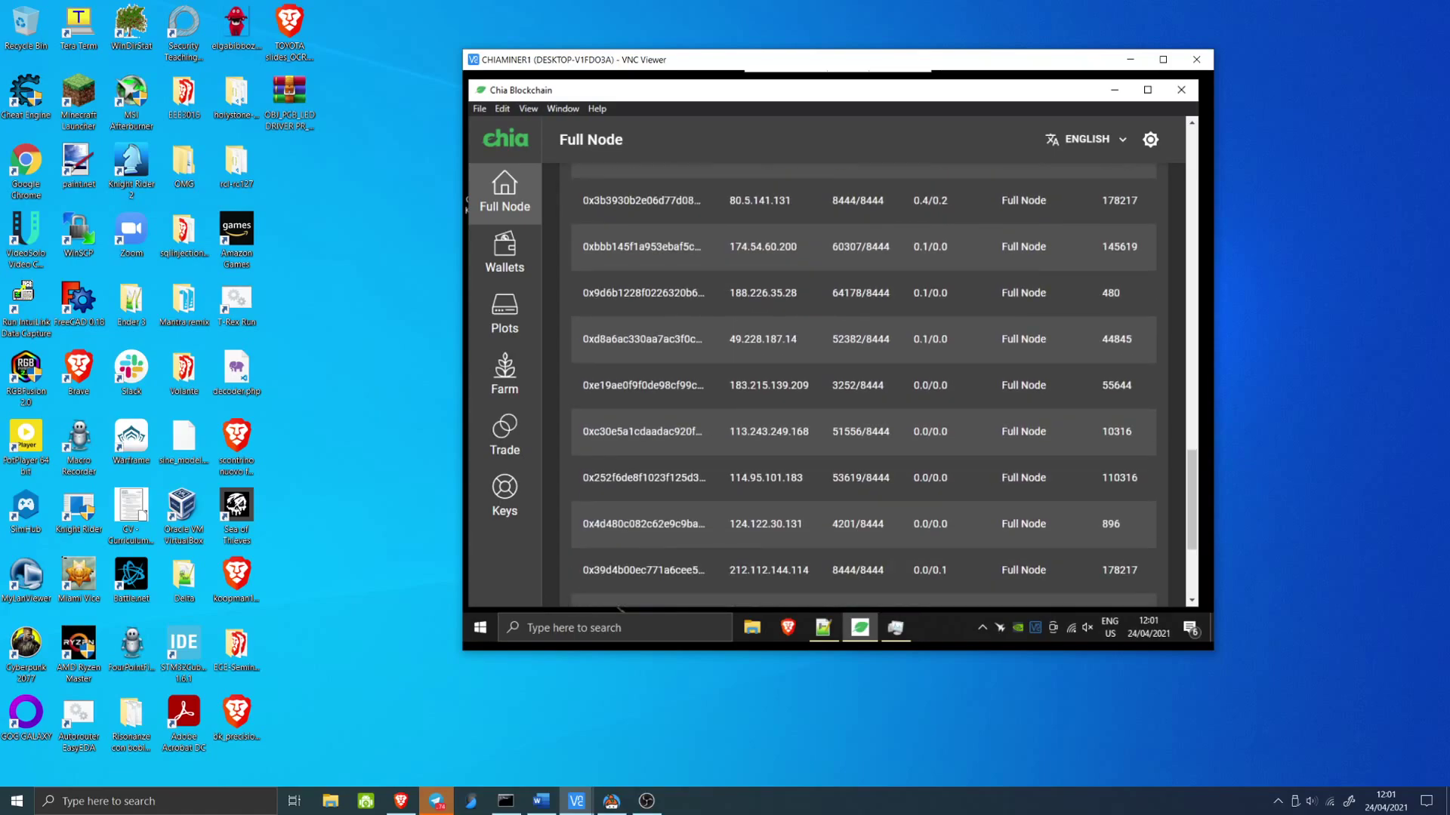
{"action": "scroll", "coordinate": [863, 385], "scroll_direction": "up", "scroll_amount": 8}
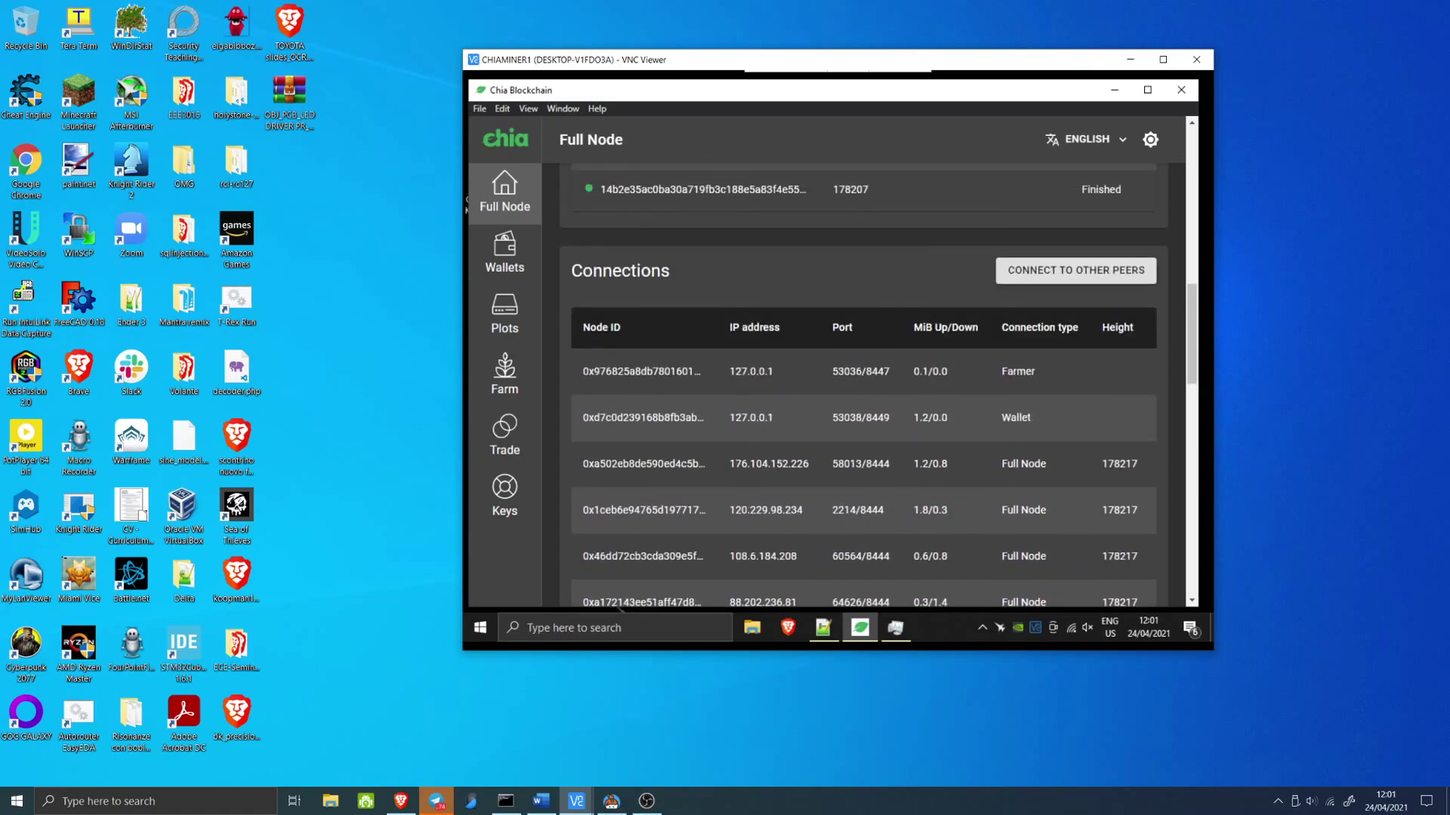
{"action": "scroll", "coordinate": [863, 385], "scroll_direction": "down", "scroll_amount": 5}
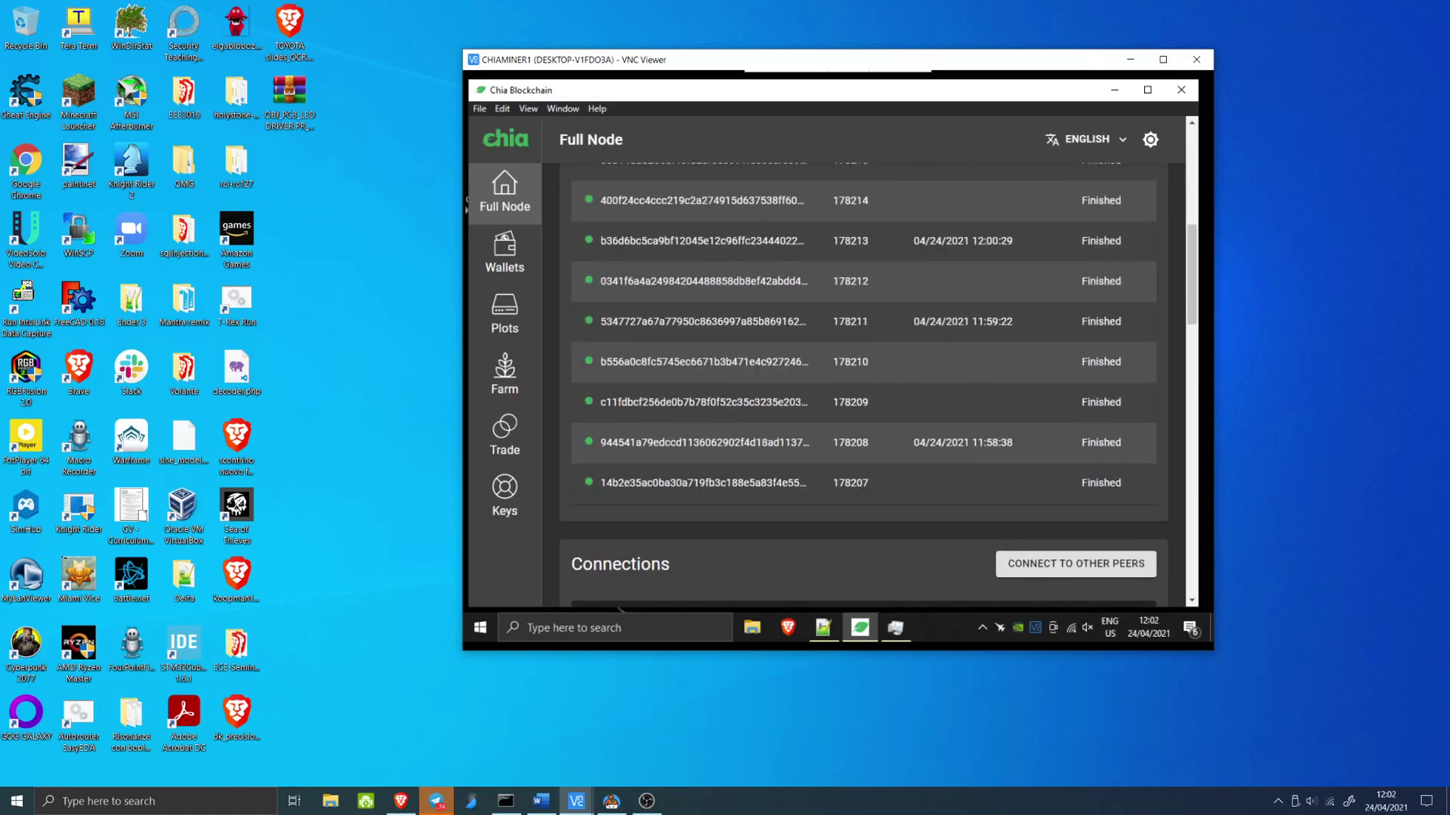
{"action": "scroll", "coordinate": [619, 608], "scroll_direction": "down", "scroll_amount": 1}
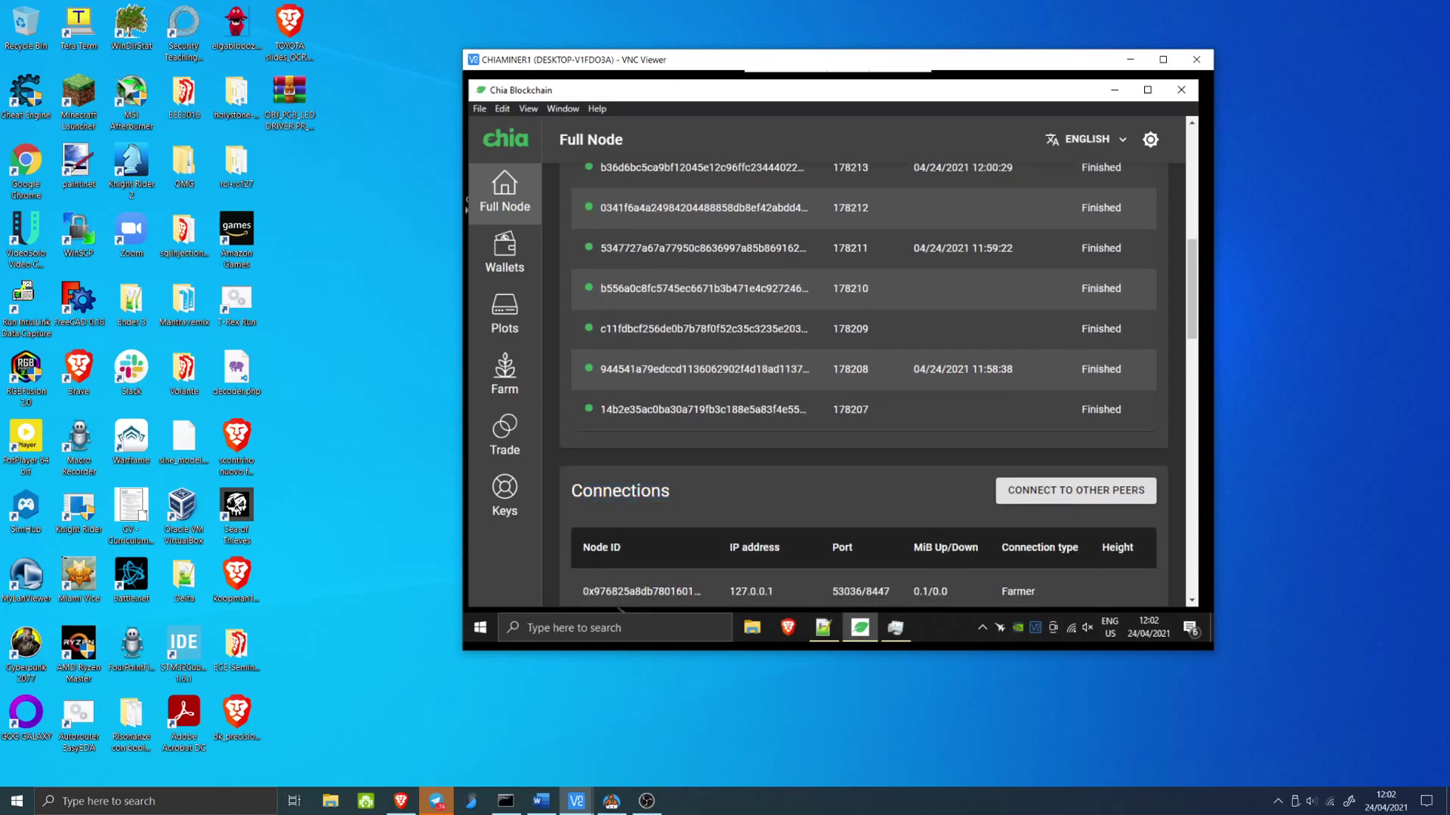
{"action": "scroll", "coordinate": [619, 608], "scroll_direction": "down", "scroll_amount": 3}
{"action": "scroll", "coordinate": [620, 607], "scroll_direction": "up", "scroll_amount": 1}
Open the form for connecting to other peers, enter port 8444 without a host, and dismiss it without connecting
{"action": "left_click", "coordinate": [1074, 344]}
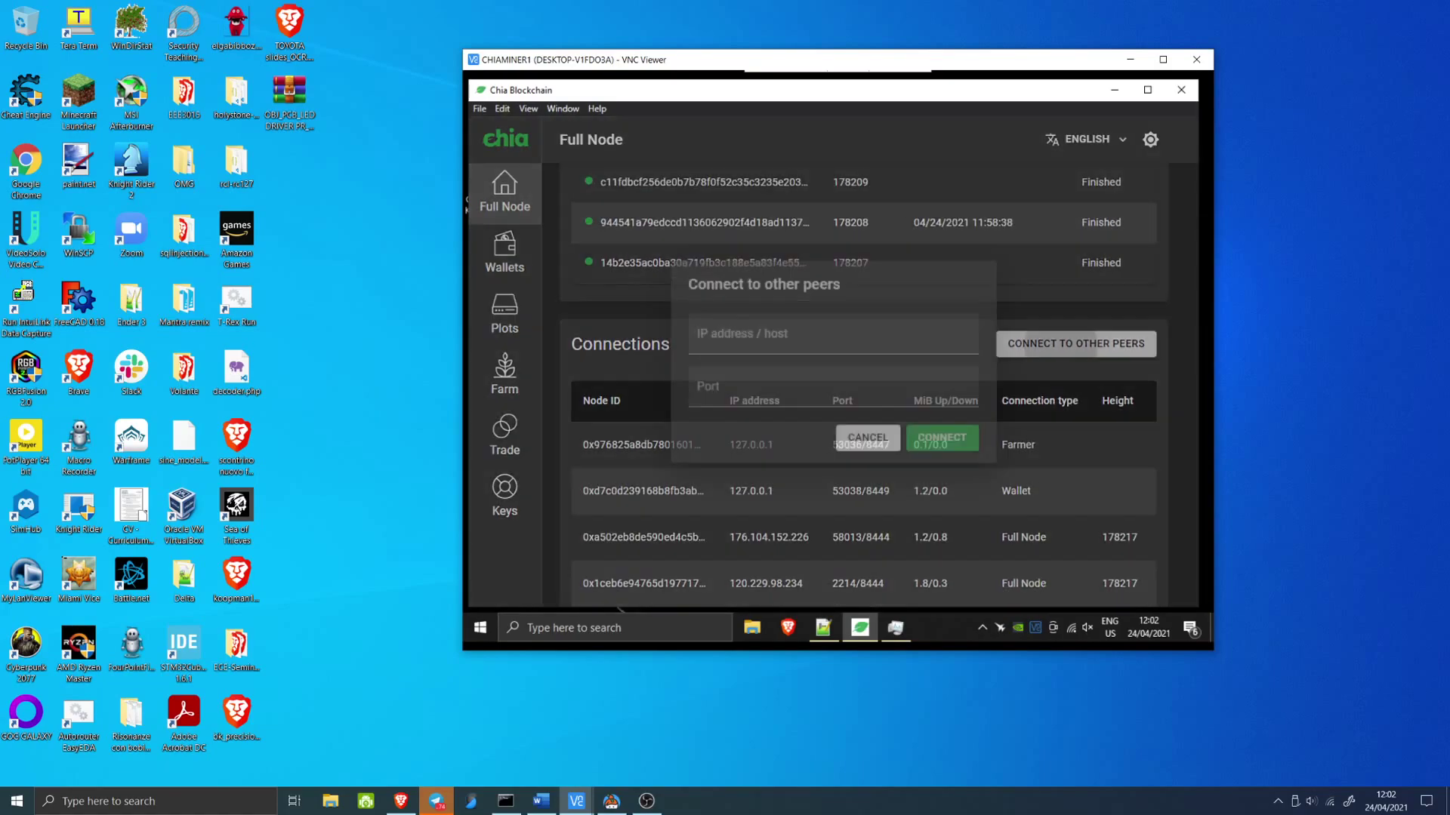
{"action": "left_click", "coordinate": [833, 334]}
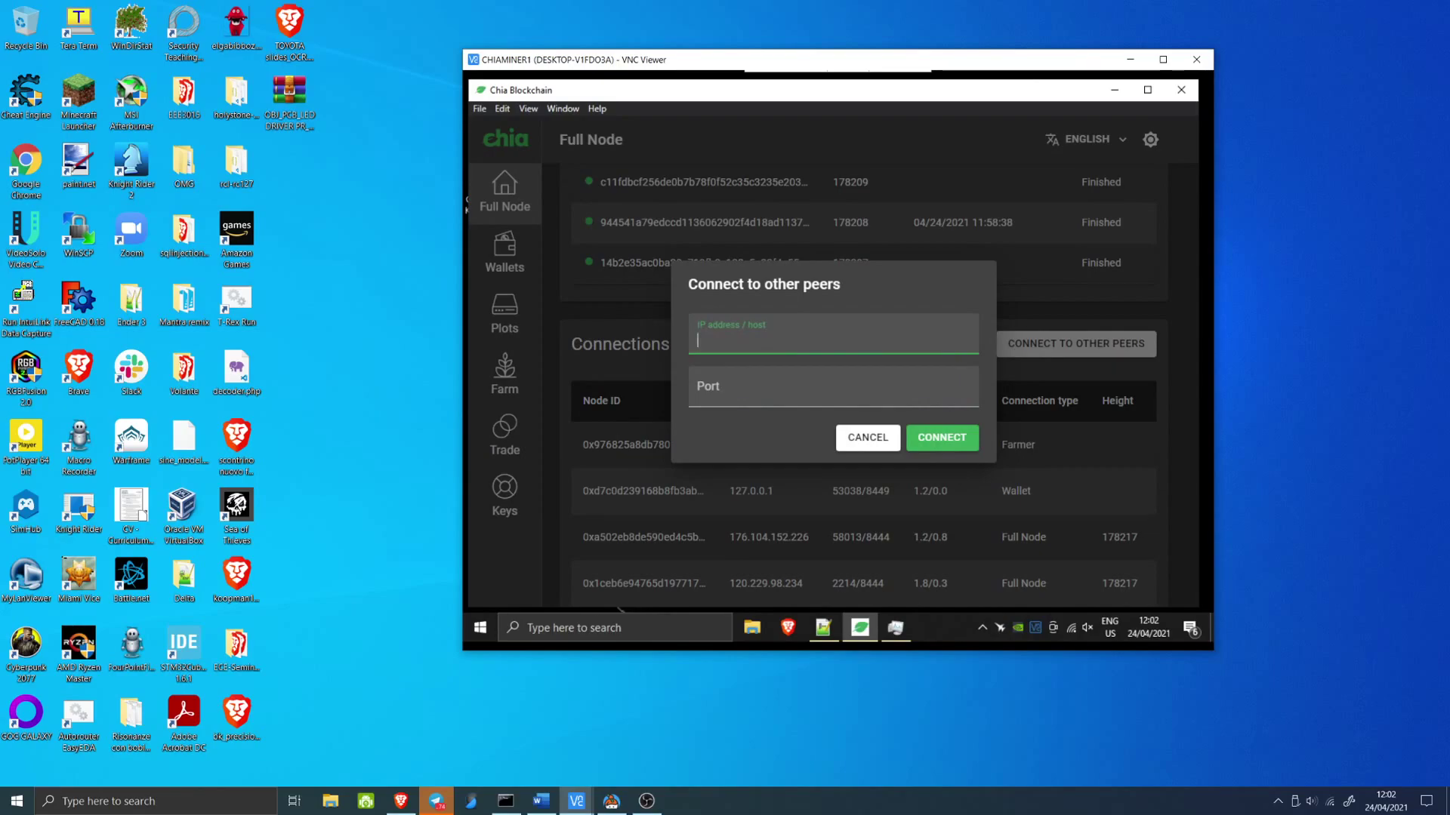
{"action": "key", "text": "Tab"}
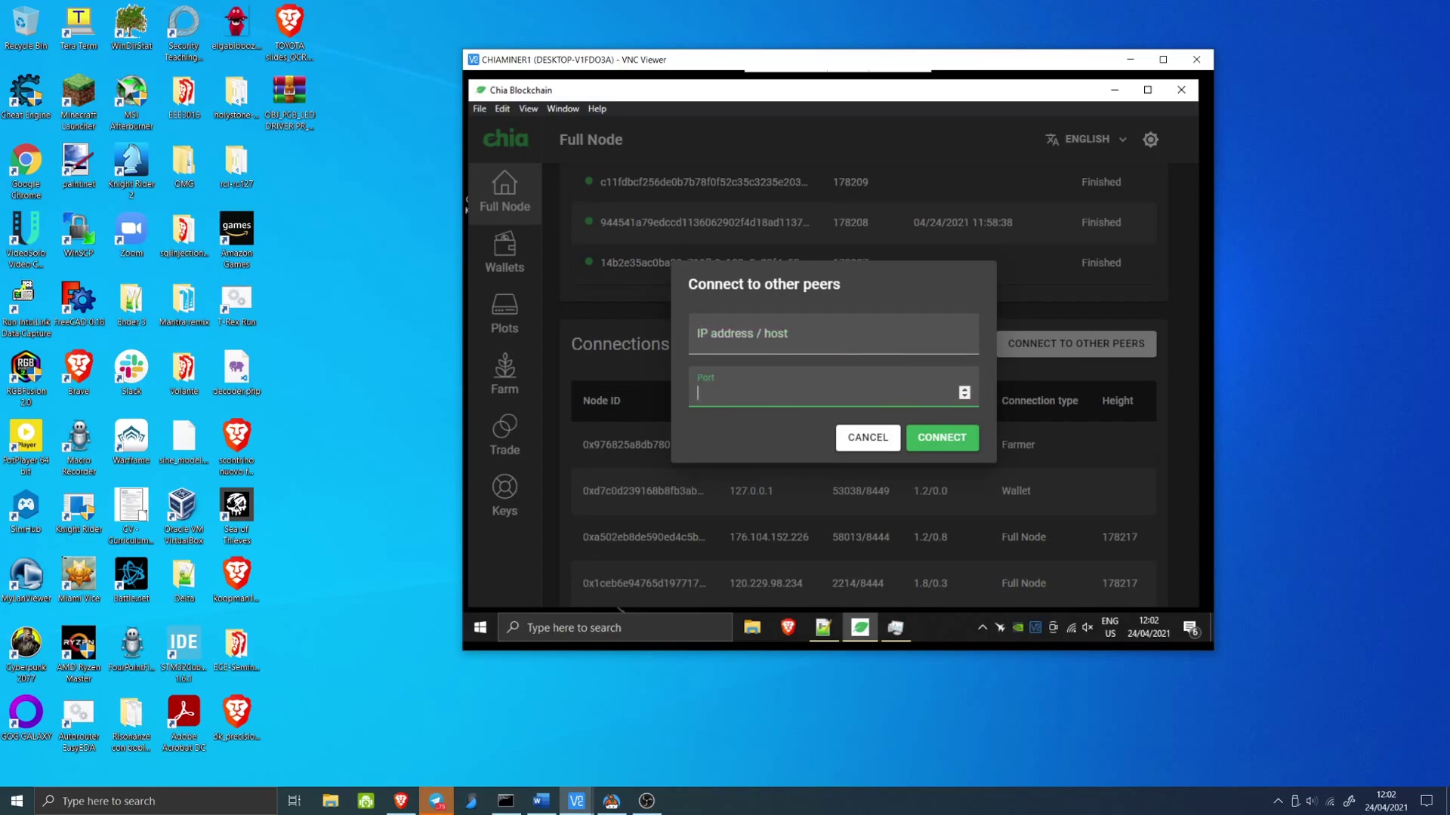
{"action": "type", "text": "8444"}
{"action": "key", "text": "ctrl+a"}
{"action": "mouse_move", "coordinate": [840, 294]}
{"action": "left_mouse_down"}
{"action": "mouse_move", "coordinate": [788, 334]}
{"action": "mouse_move", "coordinate": [774, 284]}
{"action": "mouse_move", "coordinate": [789, 334]}
{"action": "mouse_move", "coordinate": [820, 283]}
{"action": "left_mouse_up"}
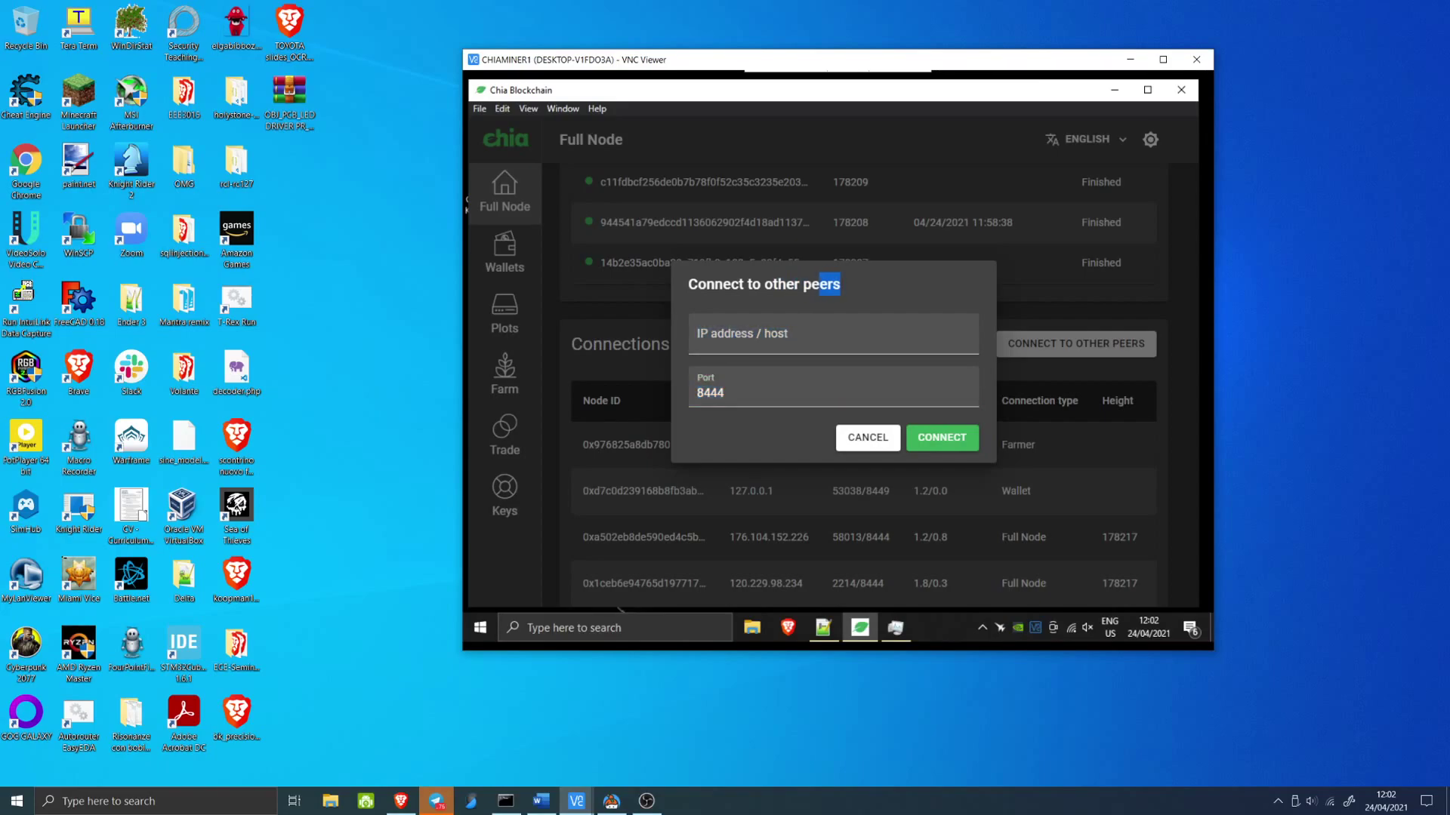
{"action": "left_click", "coordinate": [829, 283]}
{"action": "key", "text": "Escape"}
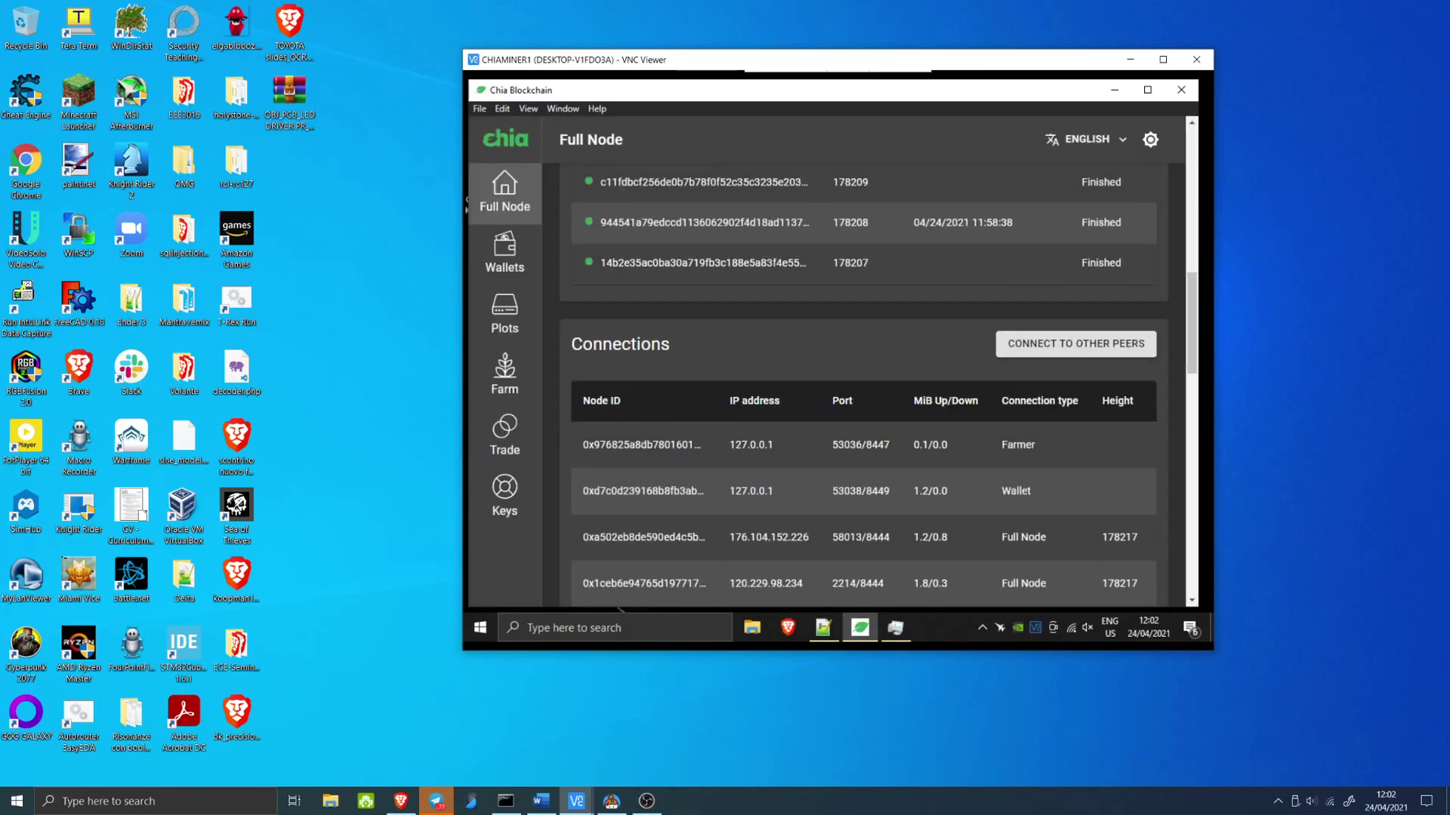
Review the peers' IP addresses at the end of the Connections list and the sync status in Full Node Status
{"action": "scroll", "coordinate": [863, 385], "scroll_direction": "down", "scroll_amount": 15}
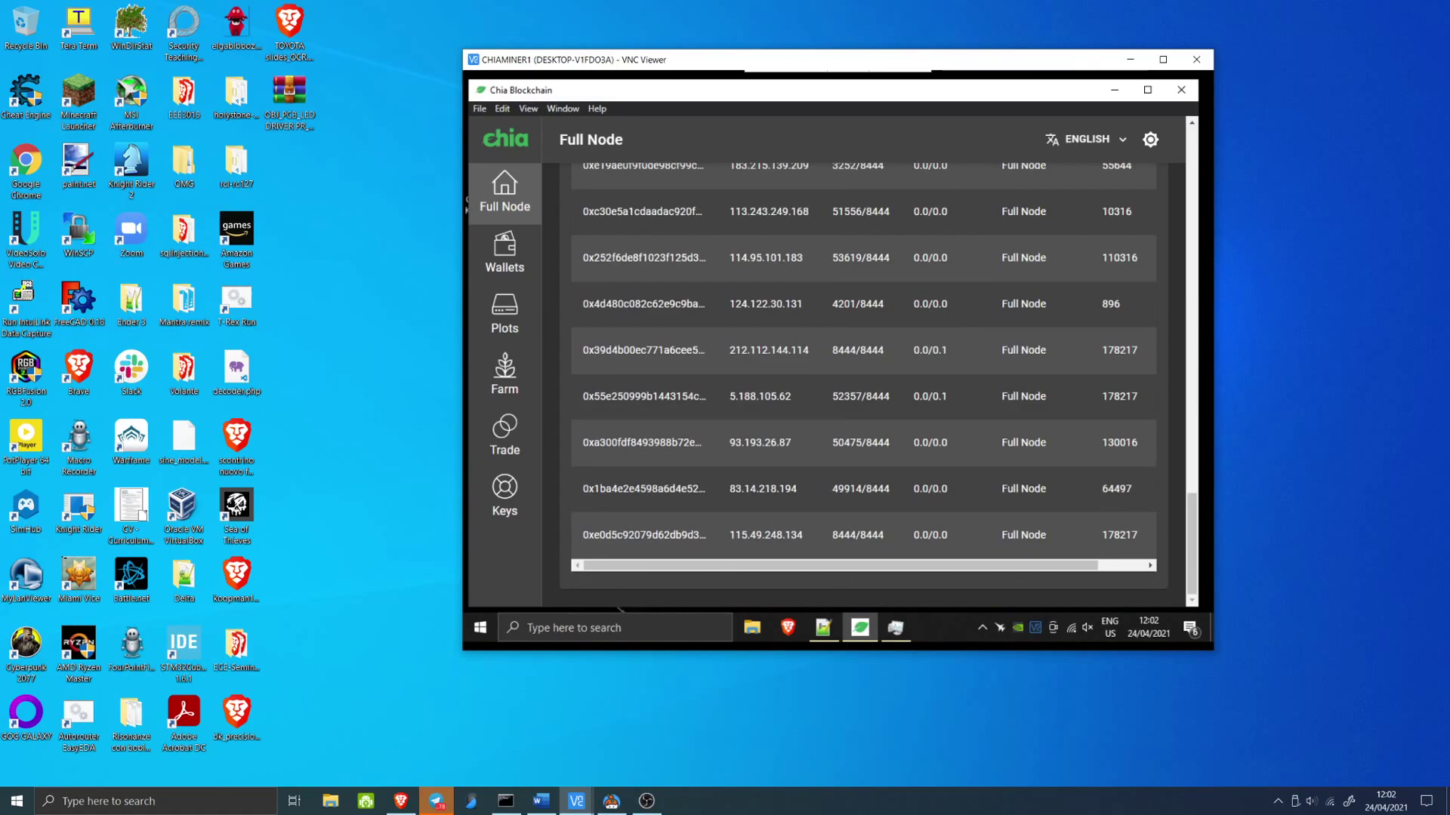
{"action": "double_click", "coordinate": [766, 534]}
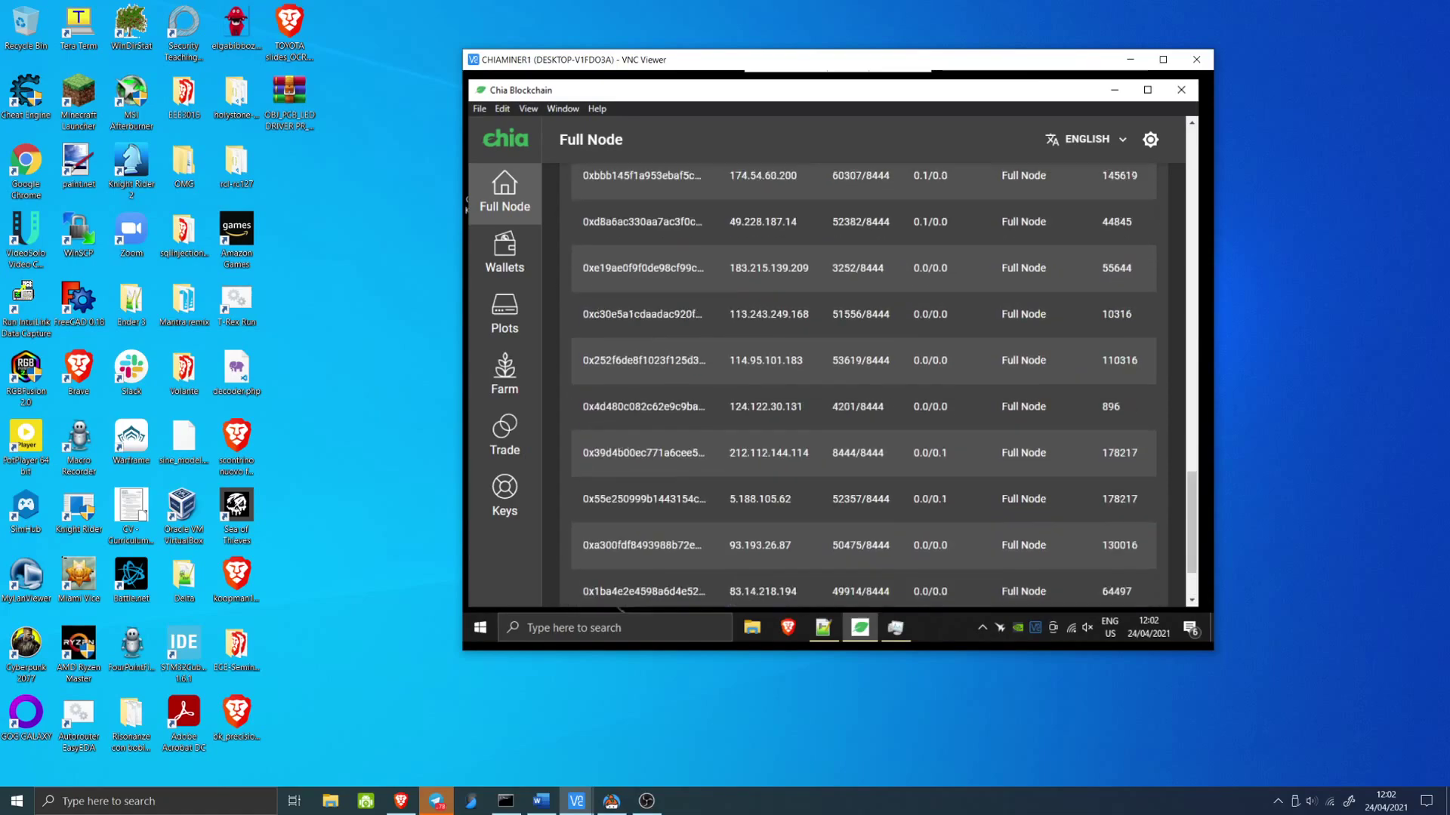
{"action": "scroll", "coordinate": [863, 385], "scroll_direction": "up", "scroll_amount": 2}
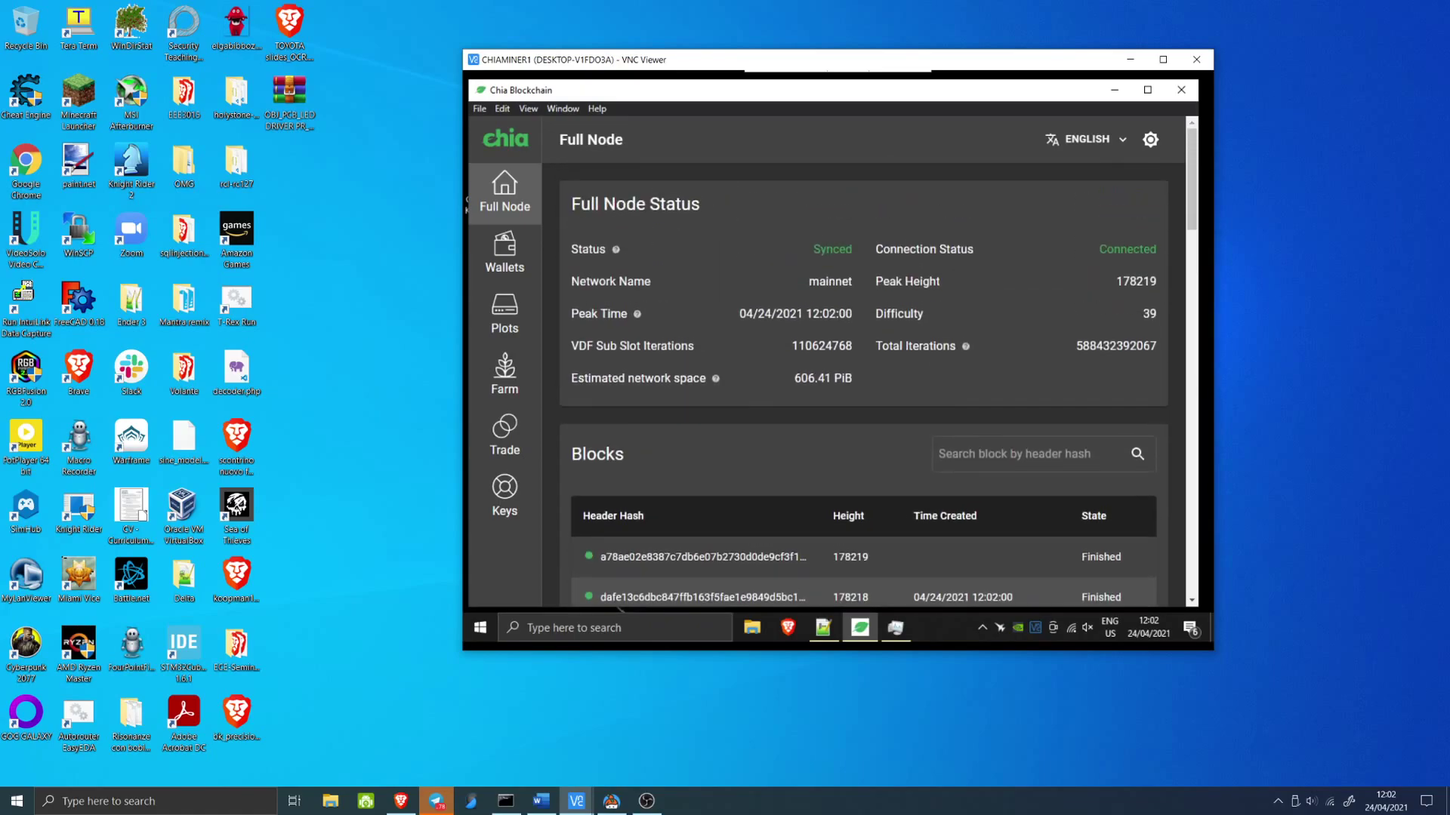
{"action": "double_click", "coordinate": [832, 250]}
{"action": "scroll", "coordinate": [863, 383], "scroll_direction": "down", "scroll_amount": 20}
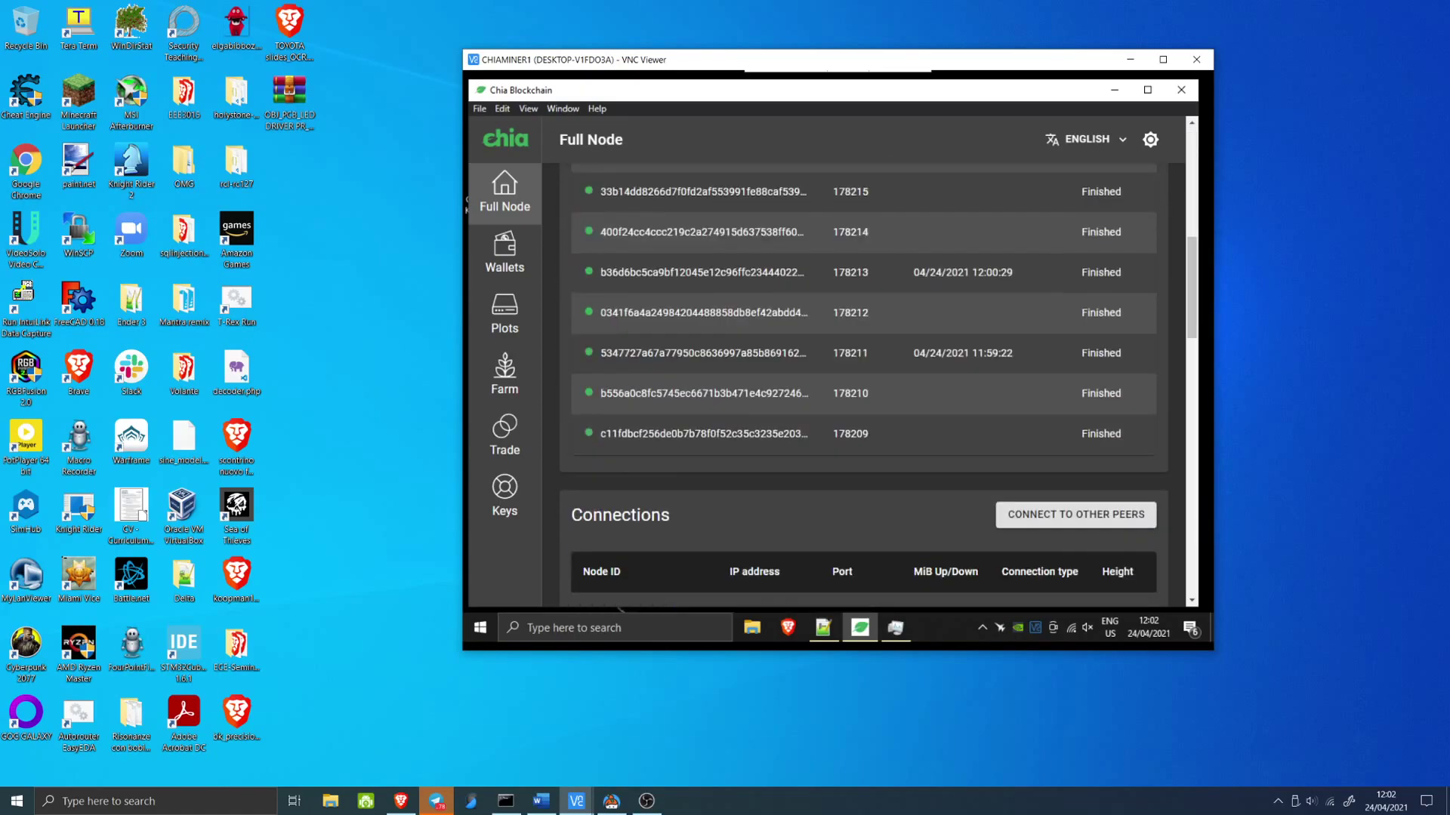